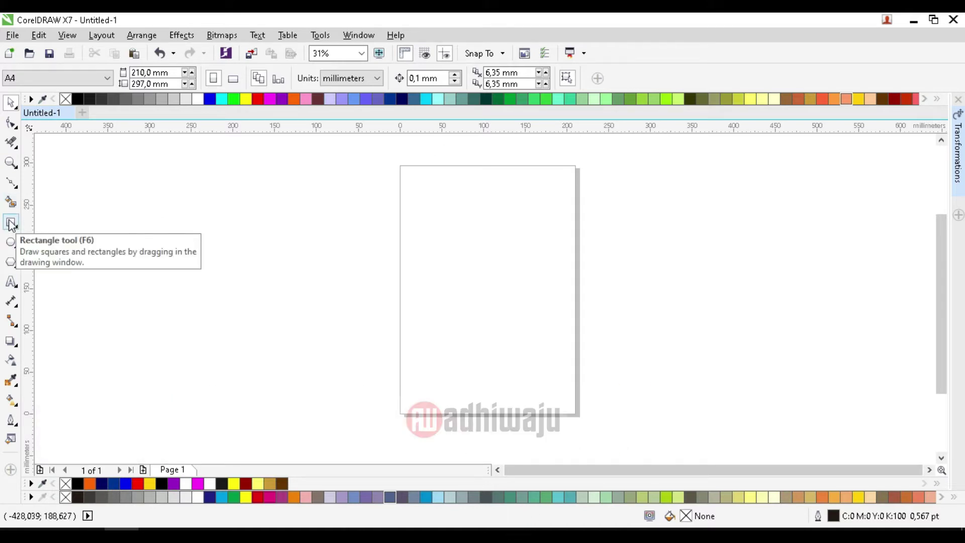
Step: Draw a square about 142 mm wide and centre it on the page
click(11, 223)
drag(431, 210, 548, 297)
click(14, 107)
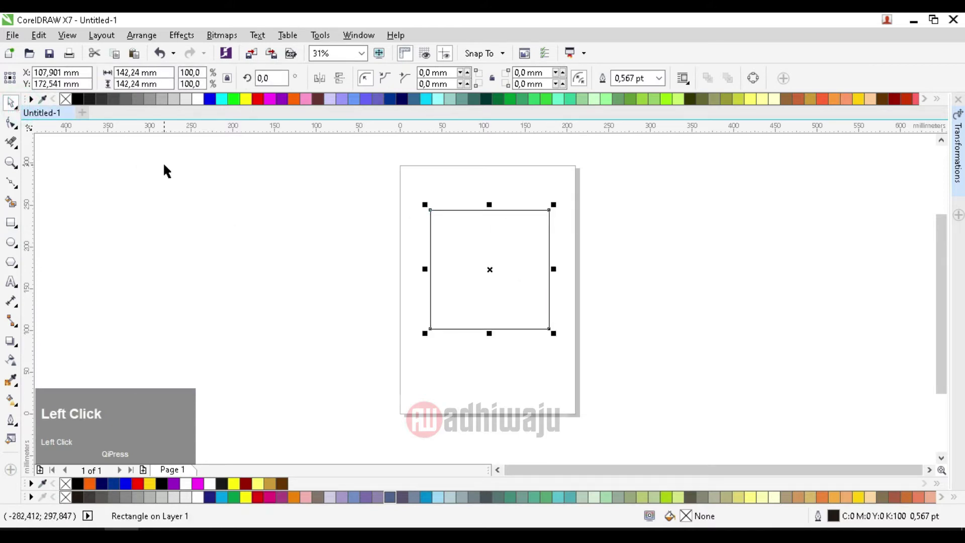
key(p)
scroll(530, 274, down, 1)
scroll(545, 264, up, 1)
scroll(545, 264, up, 1)
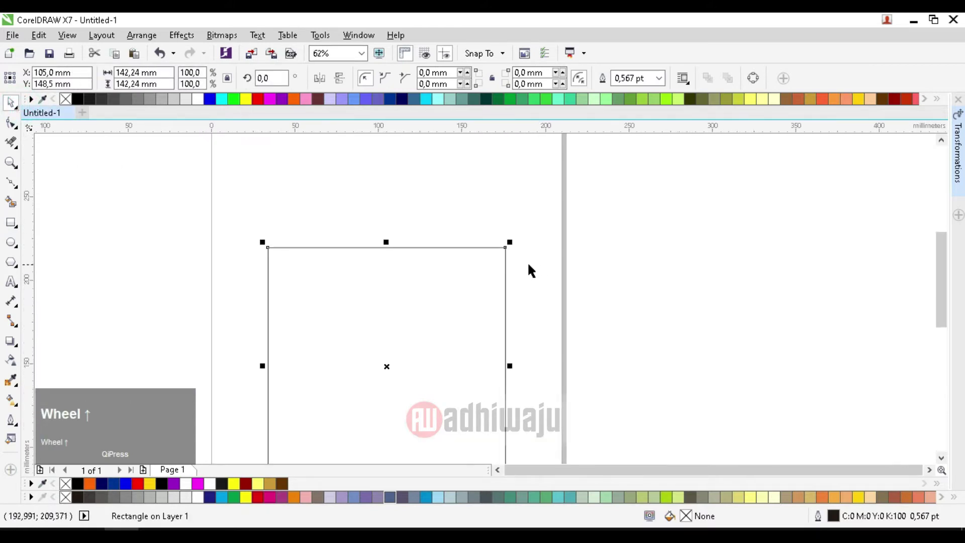
scroll(528, 270, down, 2)
scroll(638, 162, up, 4)
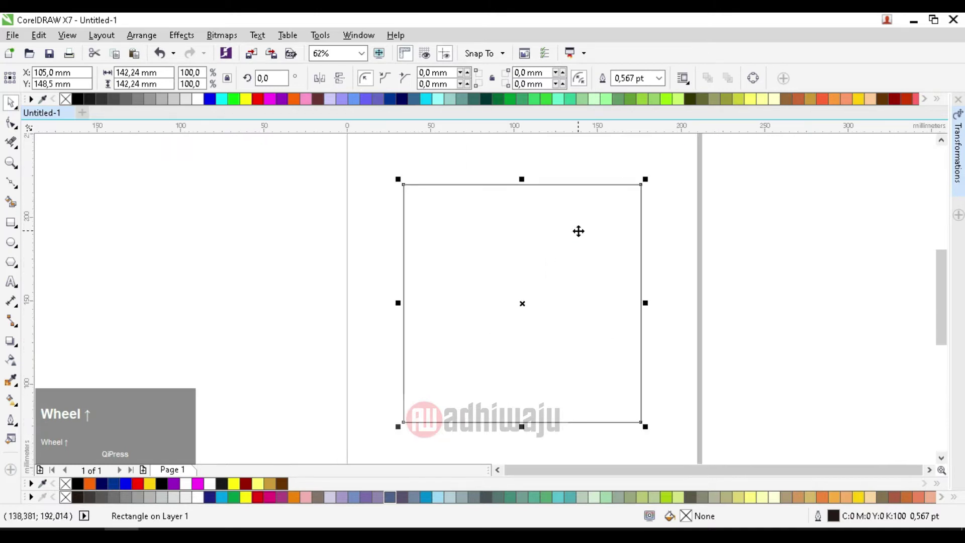
Step: Enlarge the square from its centre to about 193 mm
drag(644, 180, 686, 168)
click(447, 174)
click(446, 154)
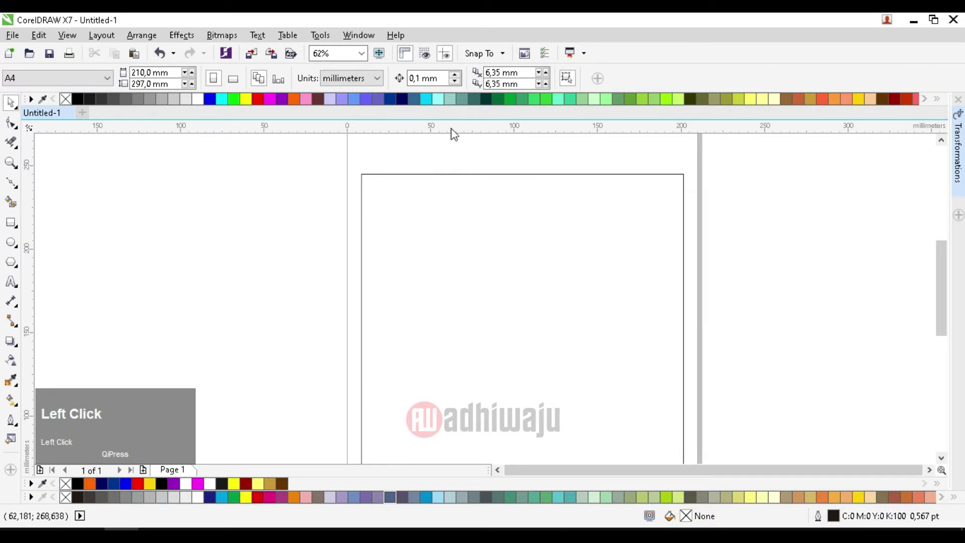
Step: Place a horizontal guideline through the centre of the square, at 148.5 mm
click(461, 242)
drag(461, 143, 476, 339)
scroll(556, 351, up, 3)
click(555, 347)
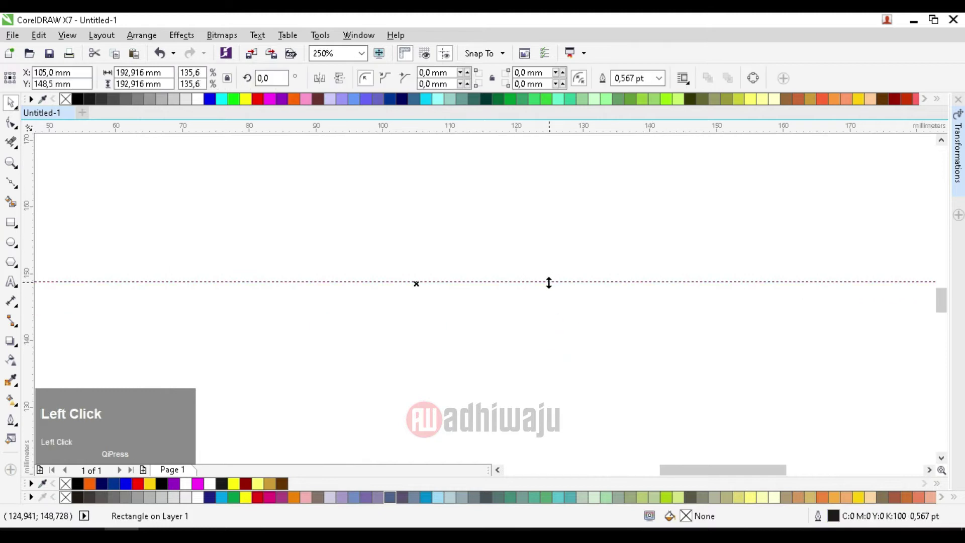
drag(548, 282, 476, 305)
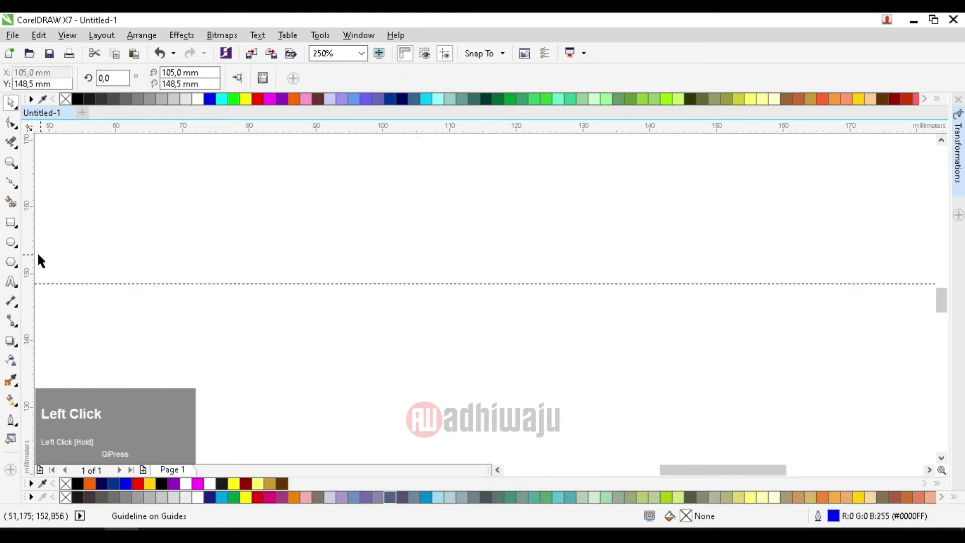
Step: Add a vertical guideline through the centre of the square
drag(31, 255, 435, 261)
click(441, 236)
scroll(449, 246, down, 6)
click(547, 205)
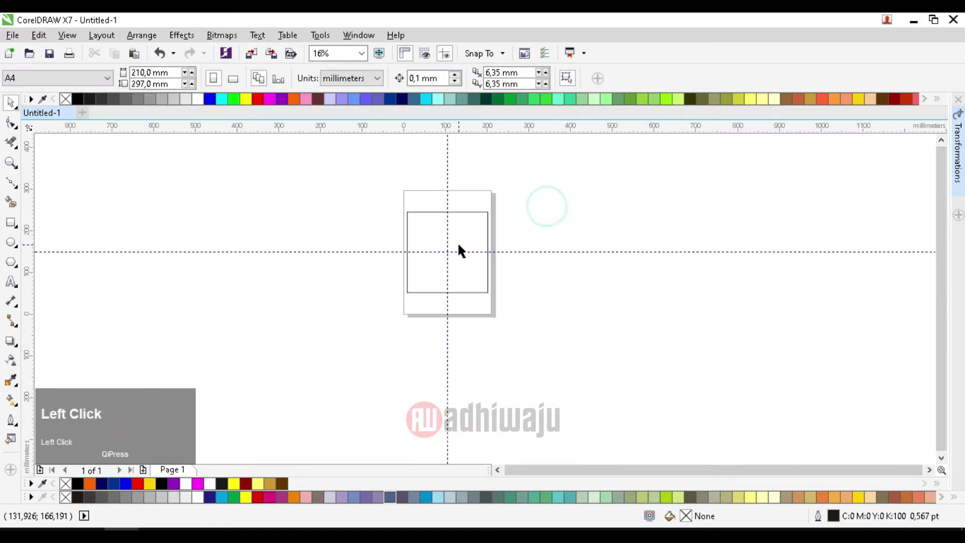
Step: Lock the square so it cannot be selected or moved
right_click(461, 230)
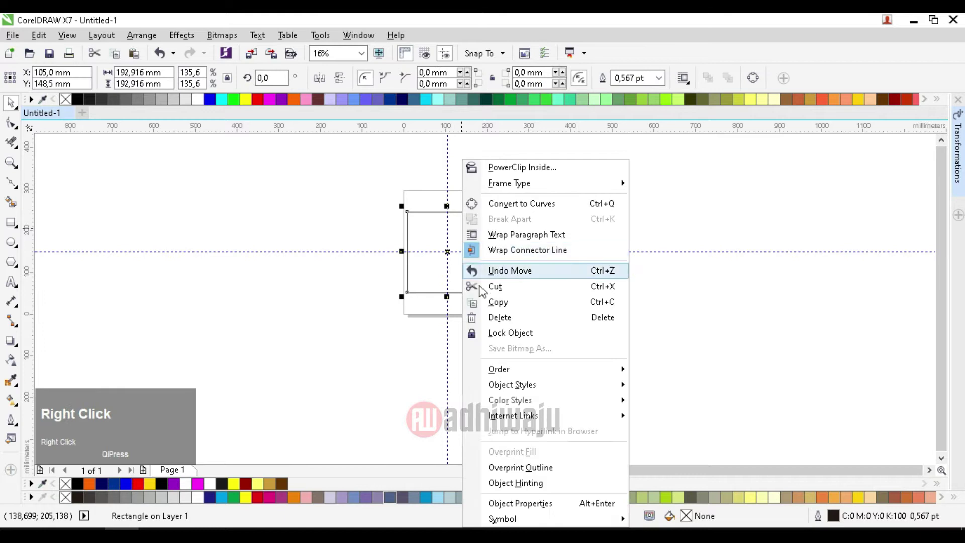
click(510, 332)
click(454, 273)
Step: Draw a circle about 159 mm in diameter and centre it on the page
scroll(403, 256, up, 2)
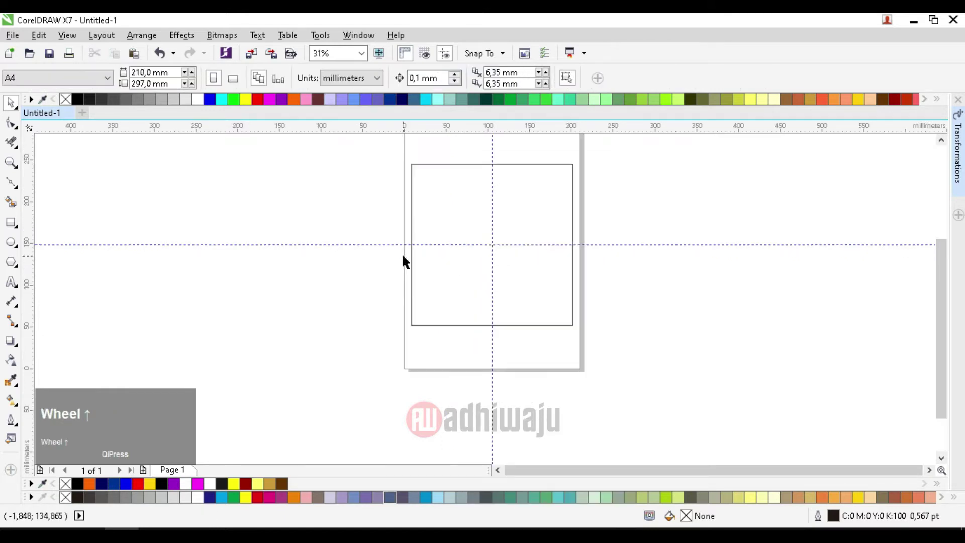
click(11, 242)
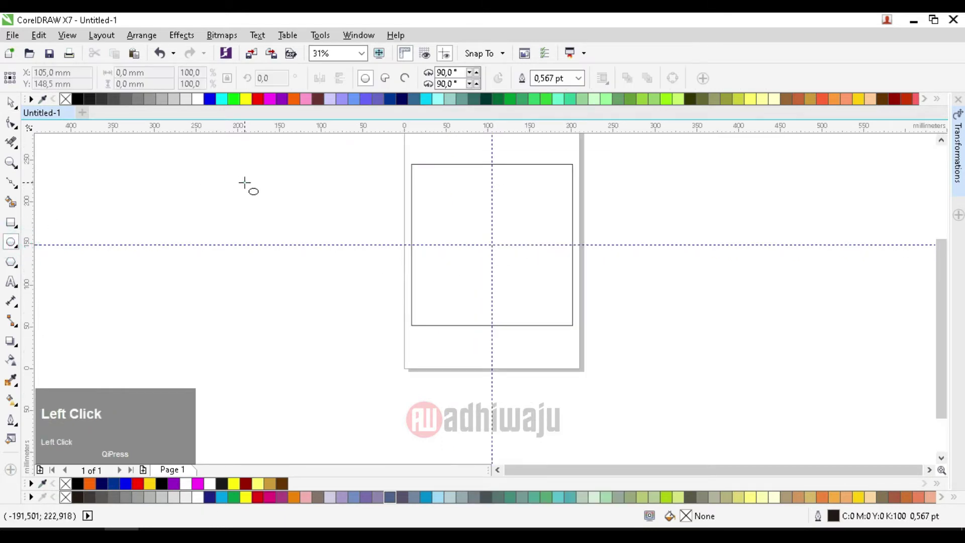
drag(246, 184, 366, 303)
click(11, 103)
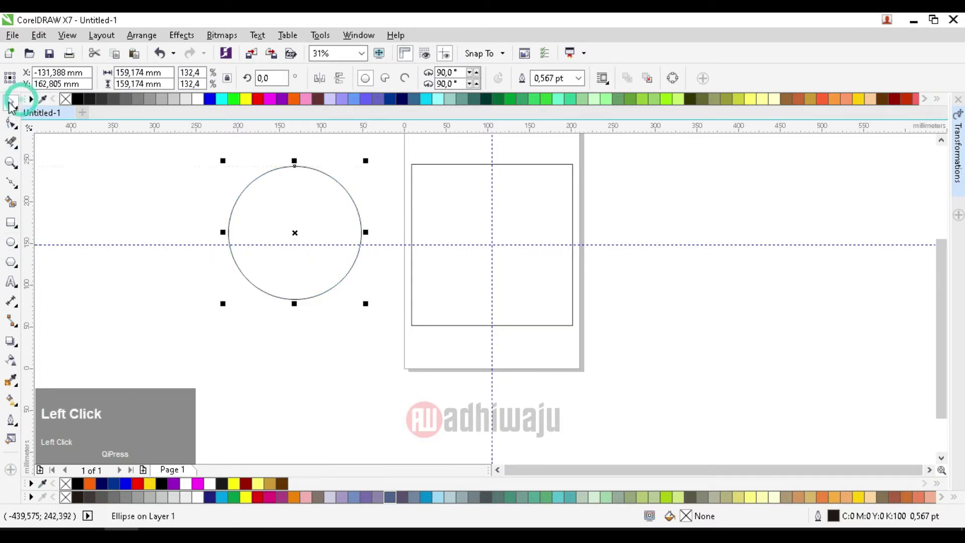
key(p)
scroll(508, 216, up, 1)
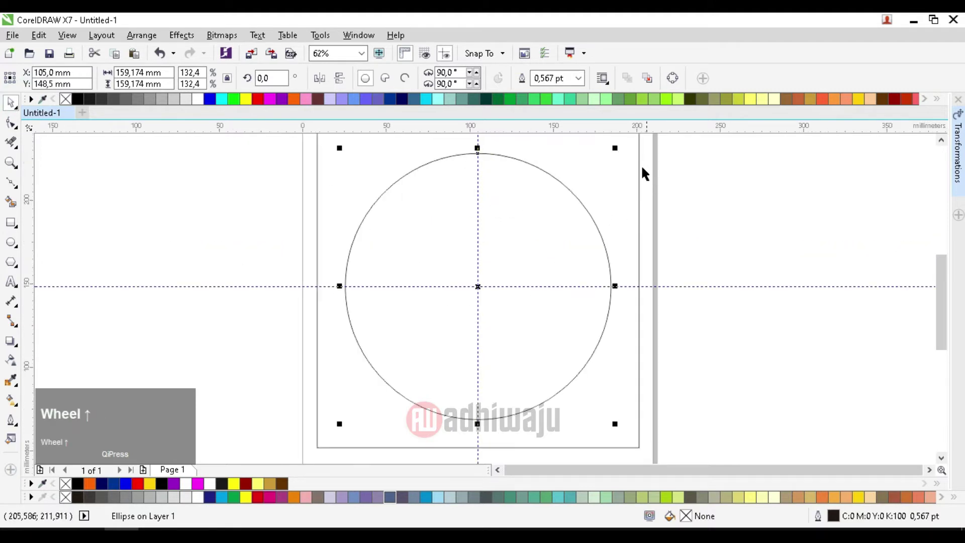
Step: Make a concentric copy of the circle scaled down to about 63 mm and trim the large circle with it
drag(616, 149, 585, 231)
right_click(586, 231)
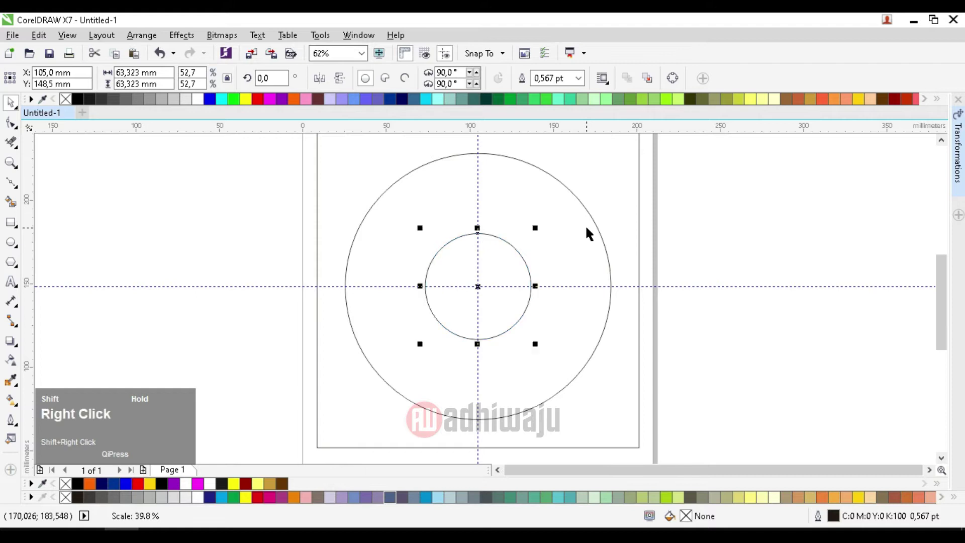
shift+click(560, 242)
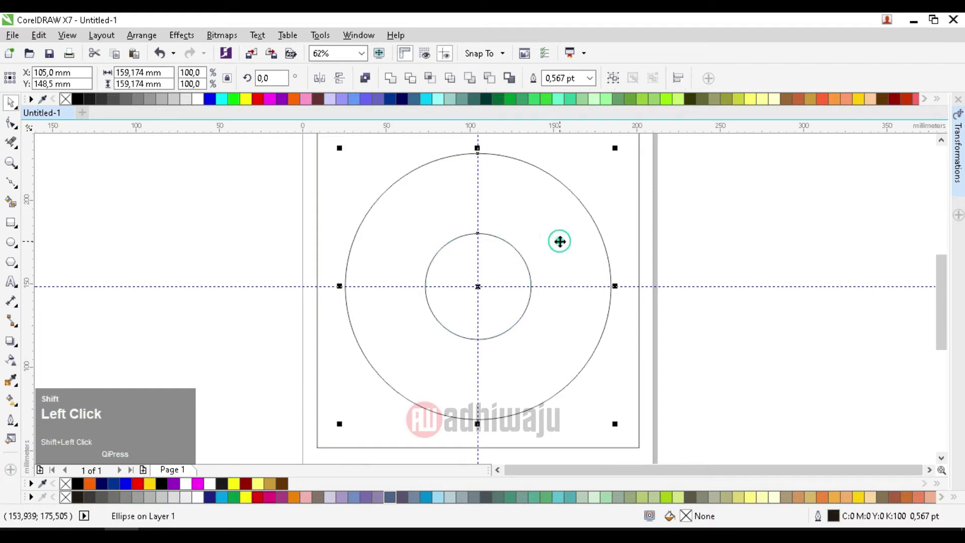
click(409, 79)
click(775, 246)
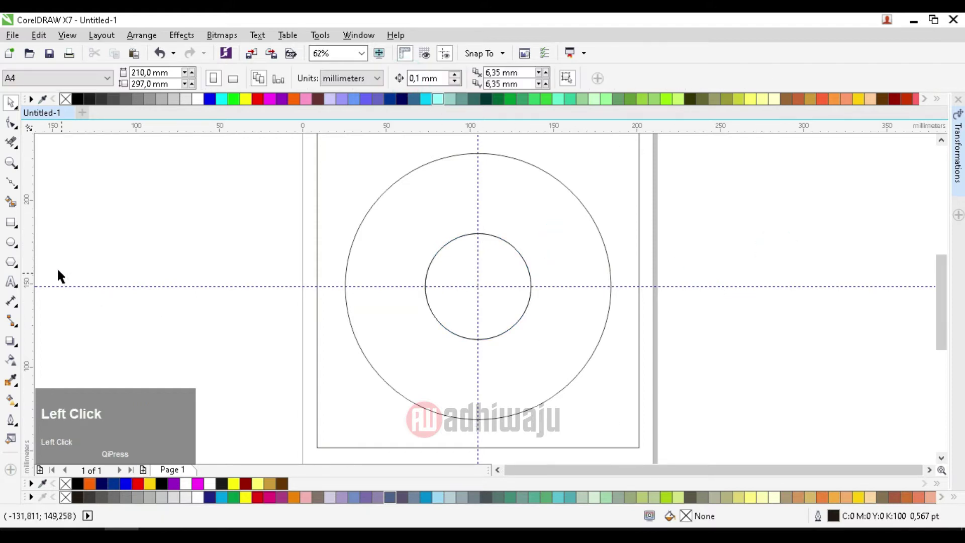
Step: Draw a straight line from the inner circle's top quadrant to the outer circle's left quadrant
click(10, 184)
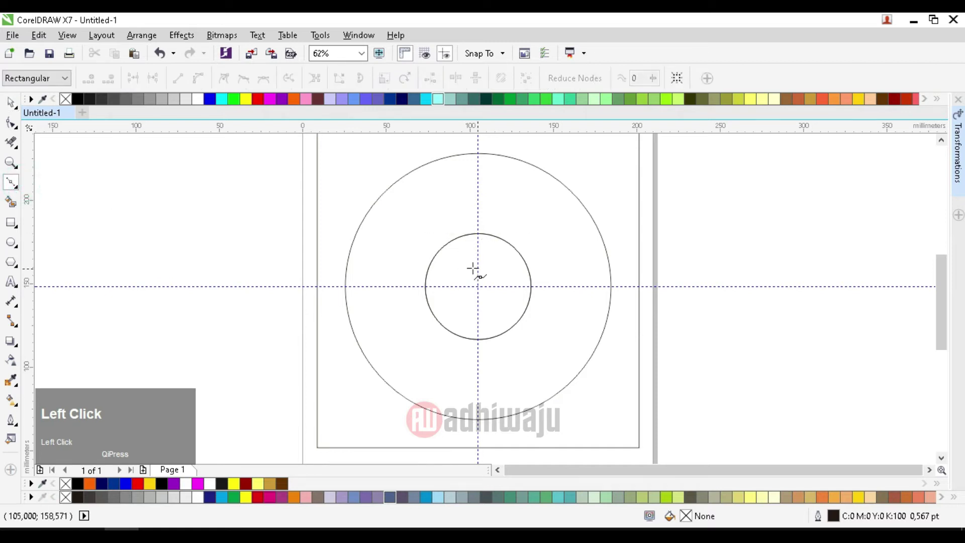
scroll(473, 268, up, 2)
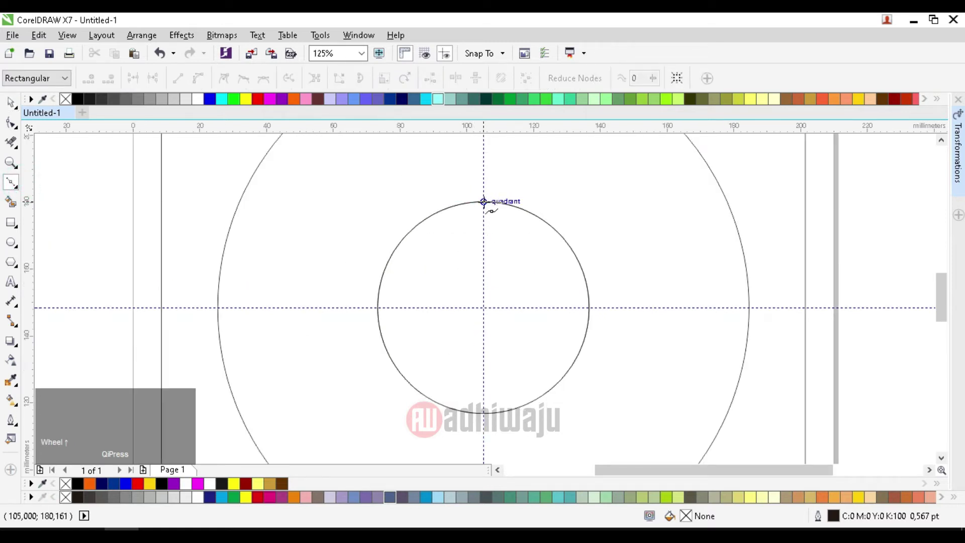
click(484, 202)
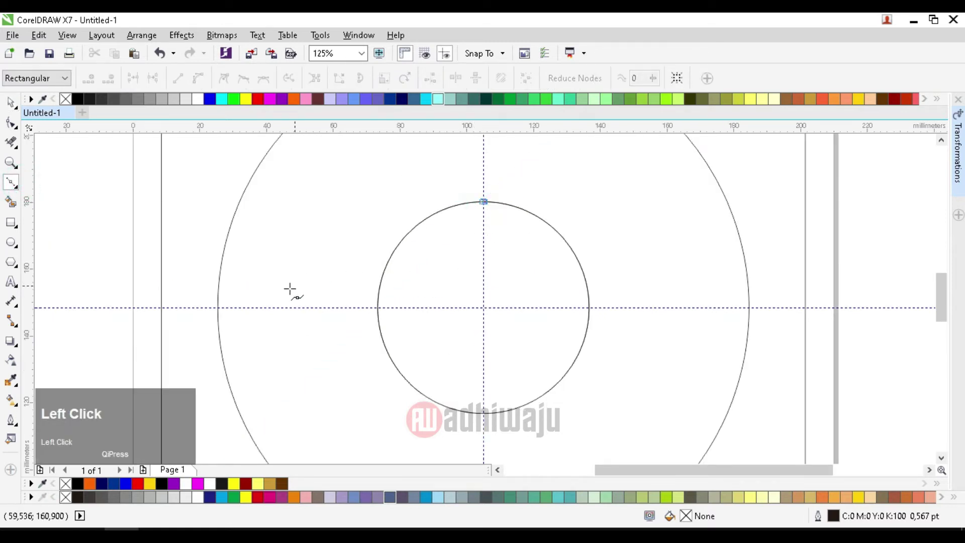
click(217, 307)
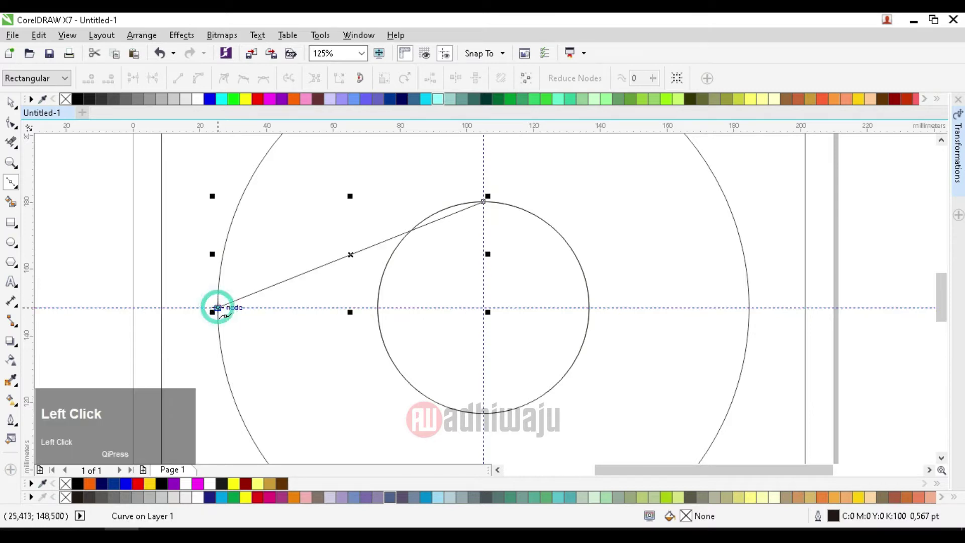
Step: Convert the line to a curve and bend it upward into a smooth arc passing above the inner circle
click(10, 124)
click(216, 307)
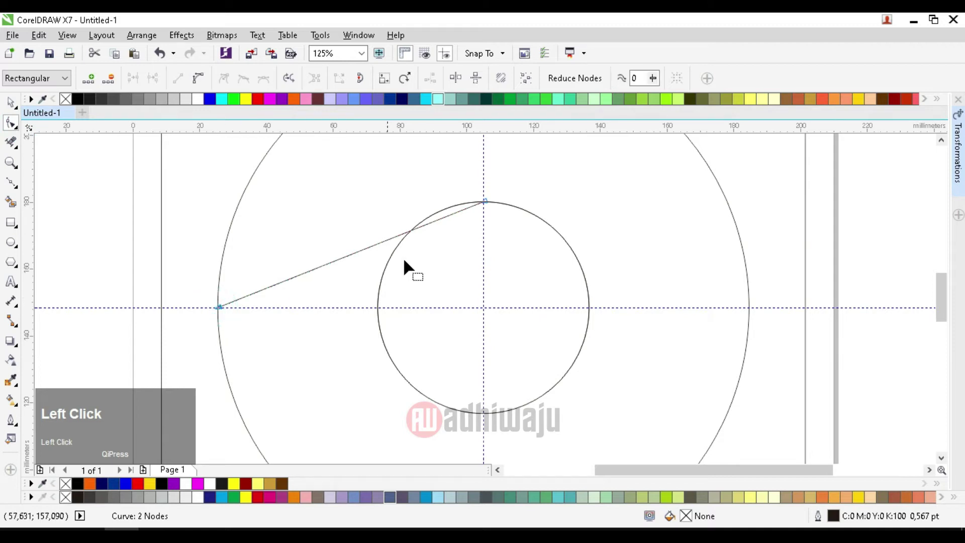
click(200, 80)
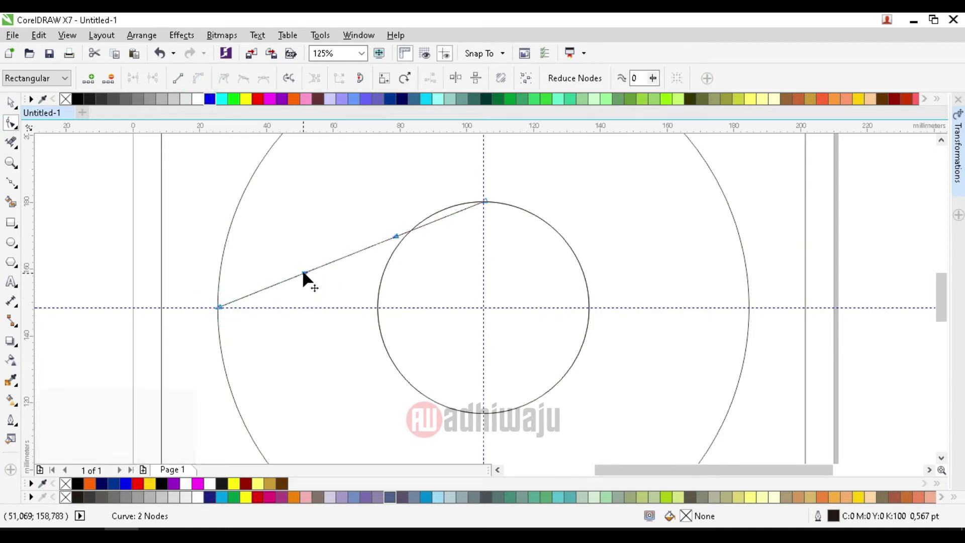
drag(303, 270, 318, 196)
key(ctrl+z)
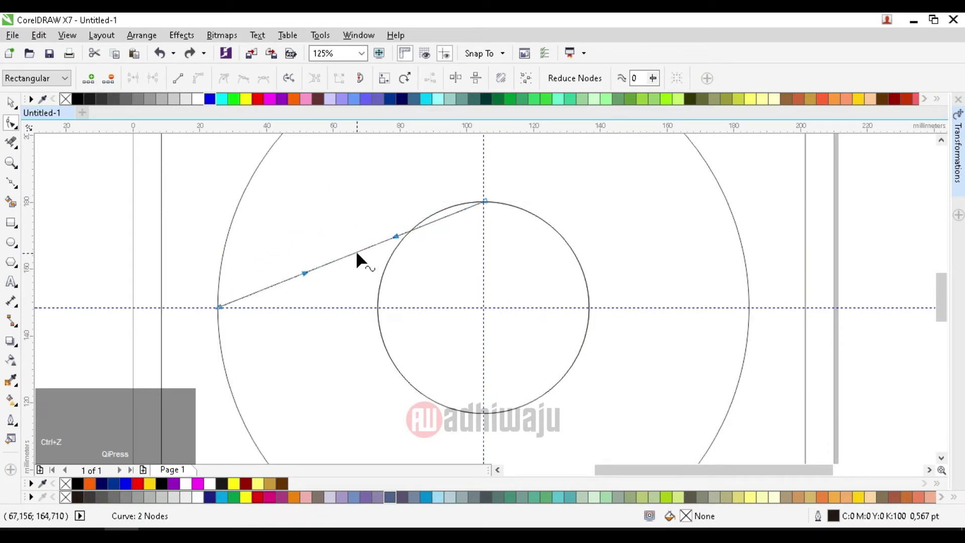
drag(356, 252, 345, 209)
scroll(396, 212, up, 2)
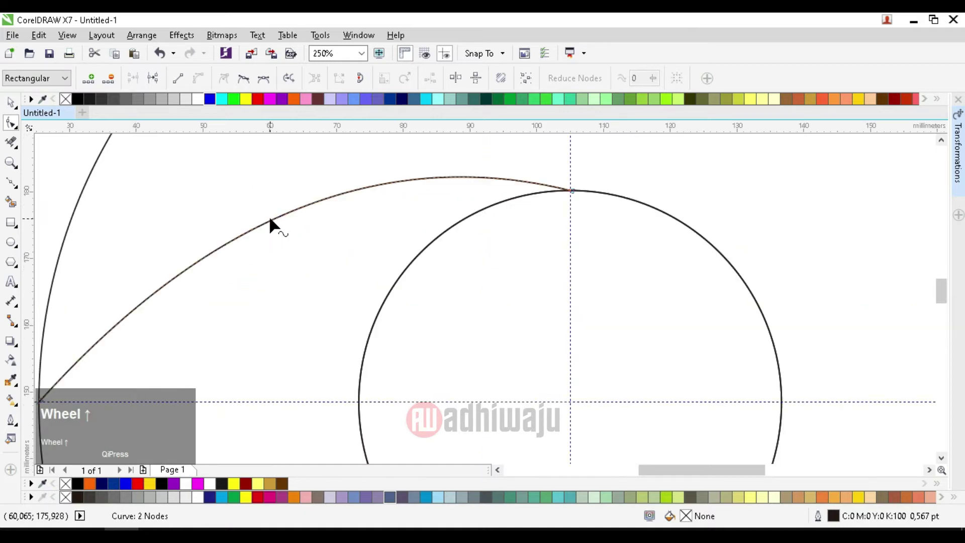
drag(268, 218, 263, 218)
scroll(398, 178, down, 2)
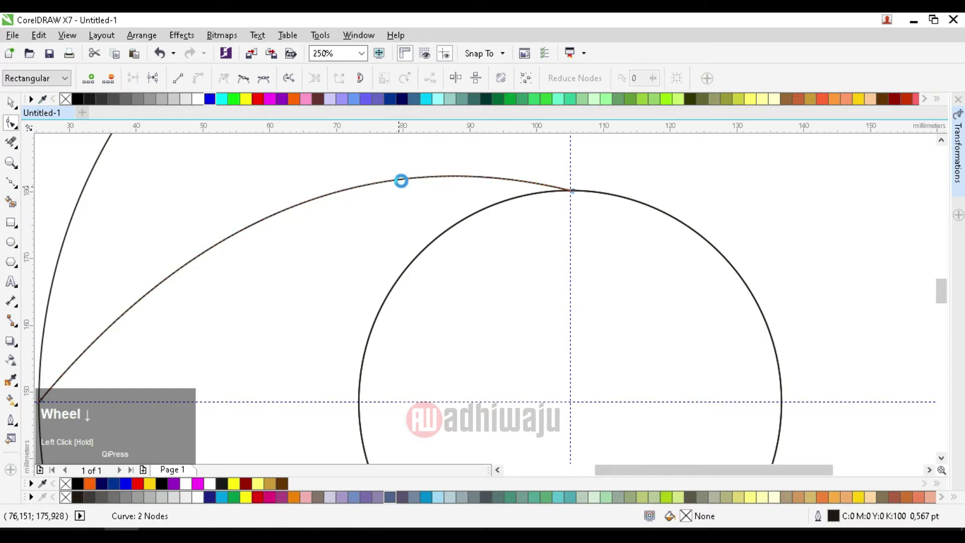
Step: Mirror a copy of the arc to the right side of the circles and flip the copy vertically
click(10, 102)
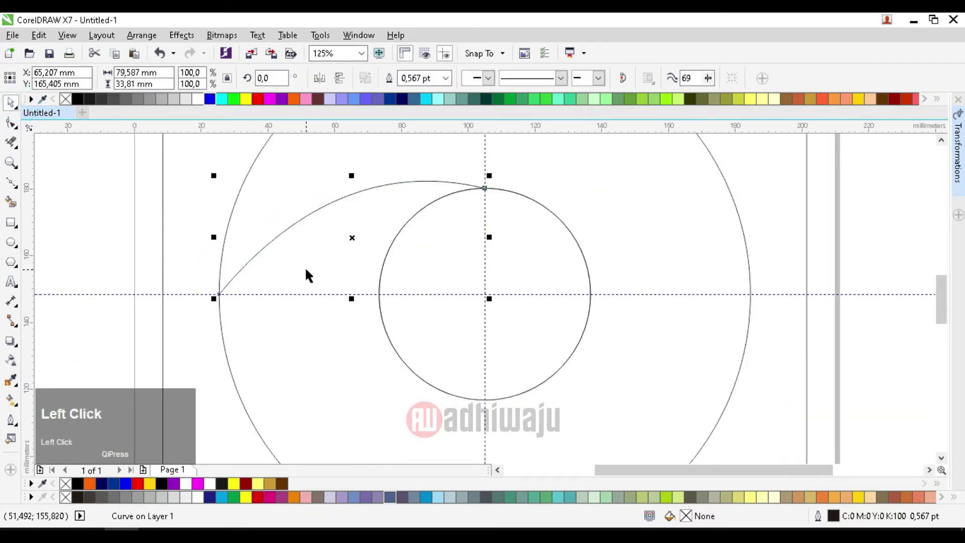
drag(213, 237, 635, 237)
right_click(635, 237)
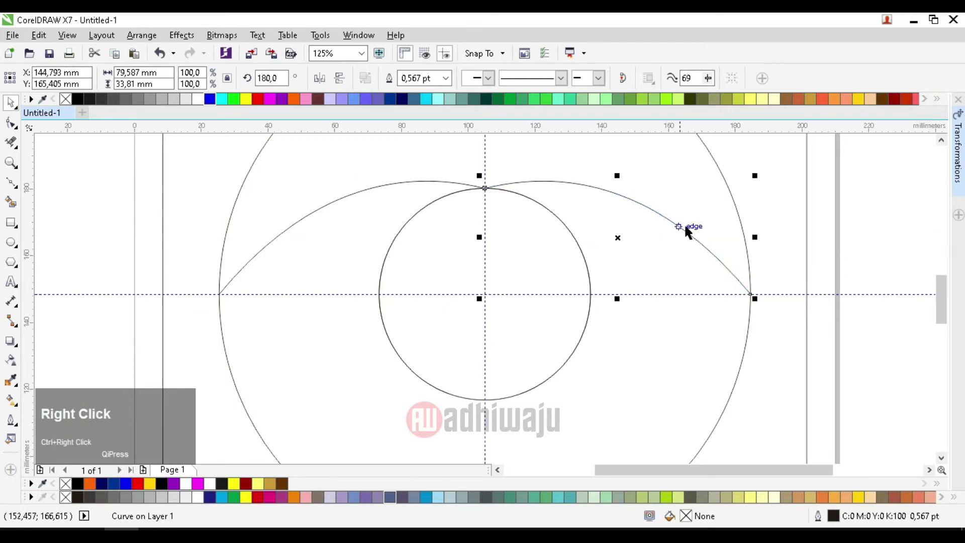
click(340, 78)
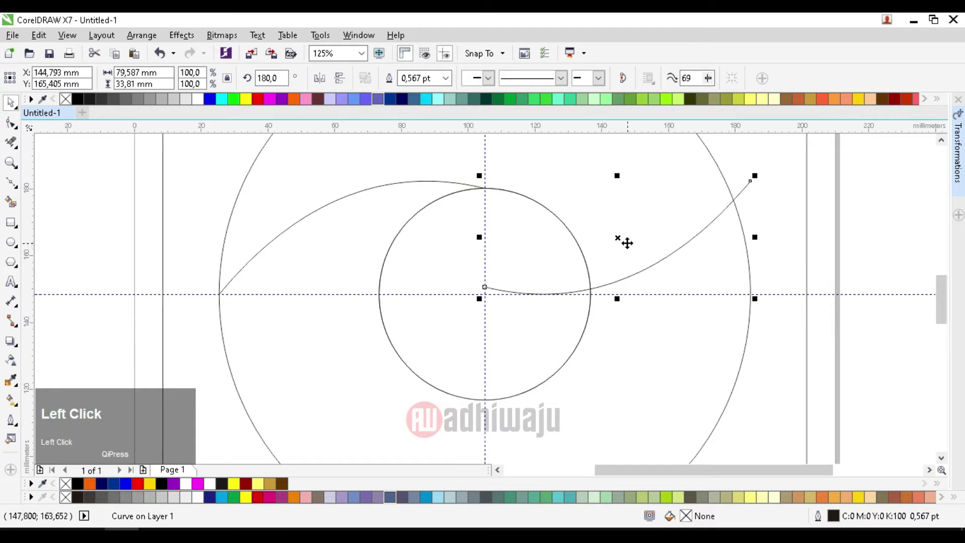
Step: Move the flipped arc down so it joins the inner circle's bottom point to the outer circle's right point
scroll(497, 326, down, 2)
scroll(509, 186, up, 1)
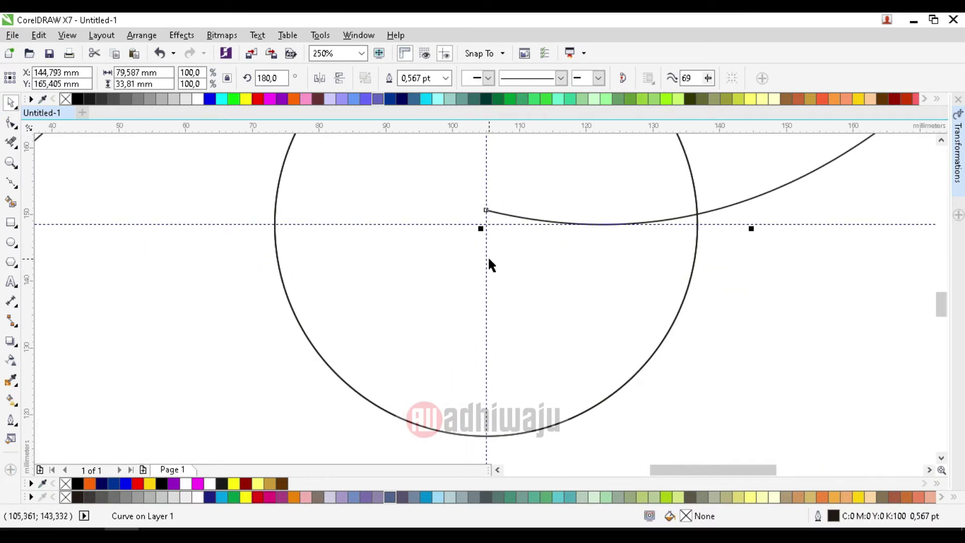
scroll(494, 267, down, 1)
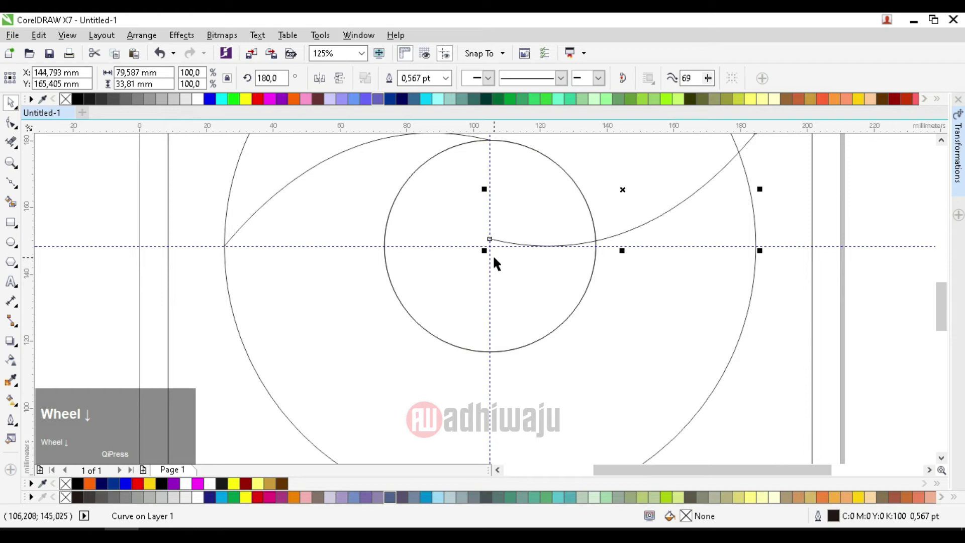
drag(490, 239, 496, 353)
scroll(502, 346, down, 3)
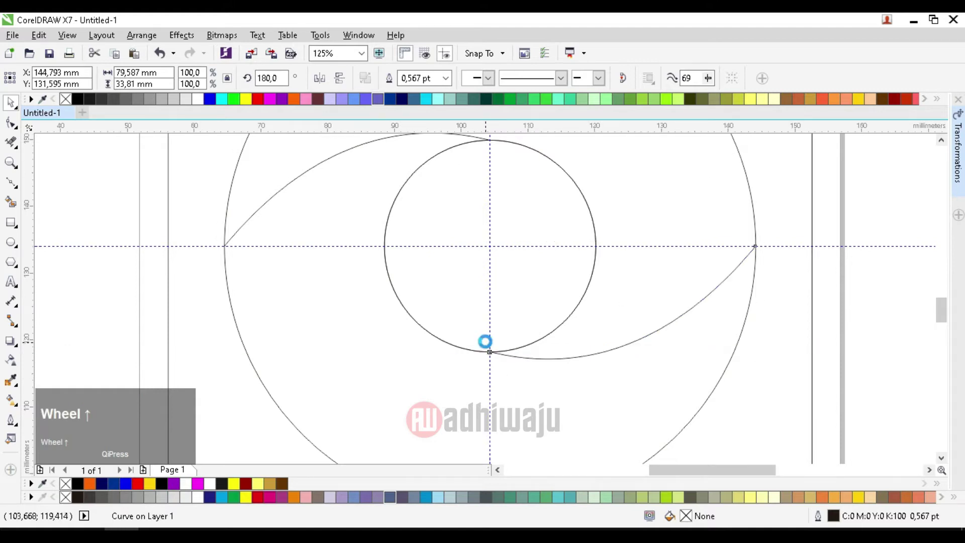
scroll(503, 346, up, 5)
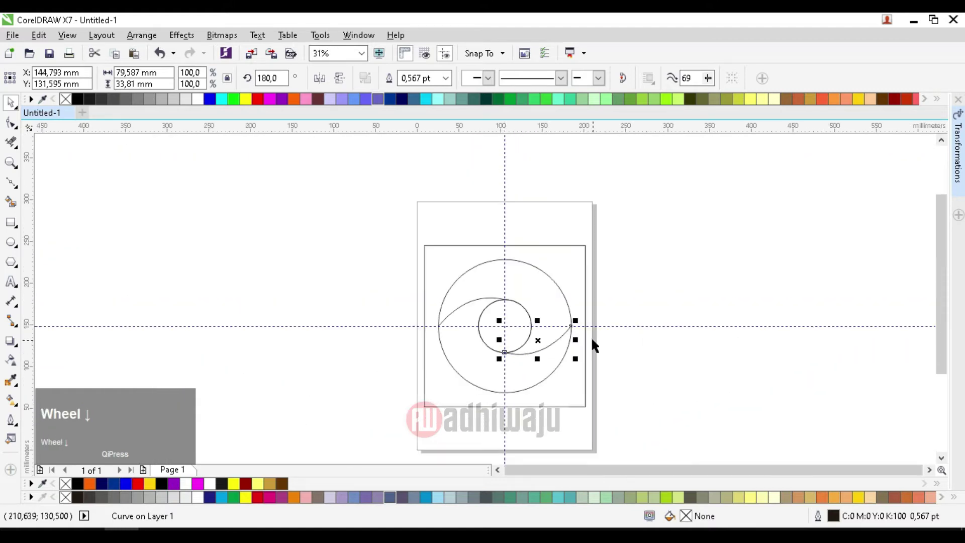
Step: Select both arcs and create a copy rotated to 270° around the circles' shared centre
scroll(539, 331, up, 3)
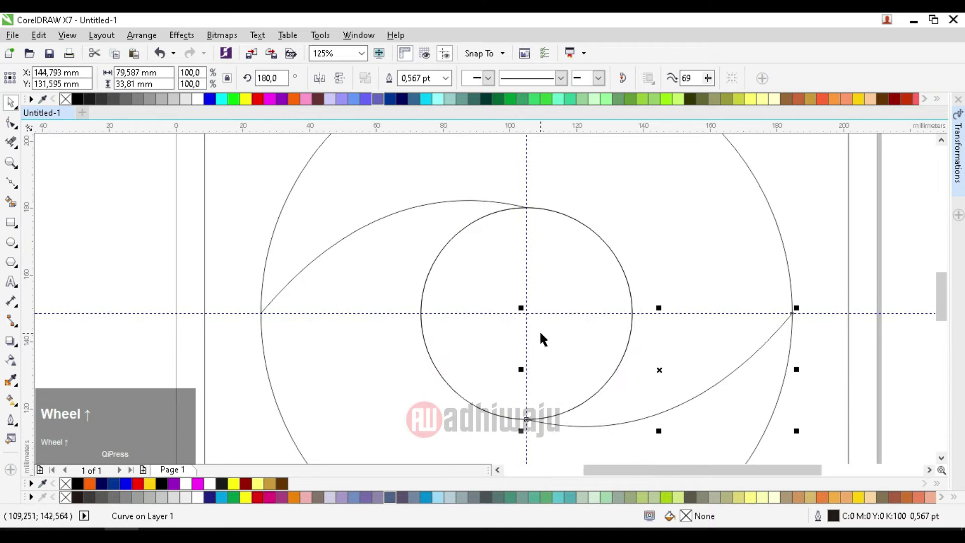
click(453, 201)
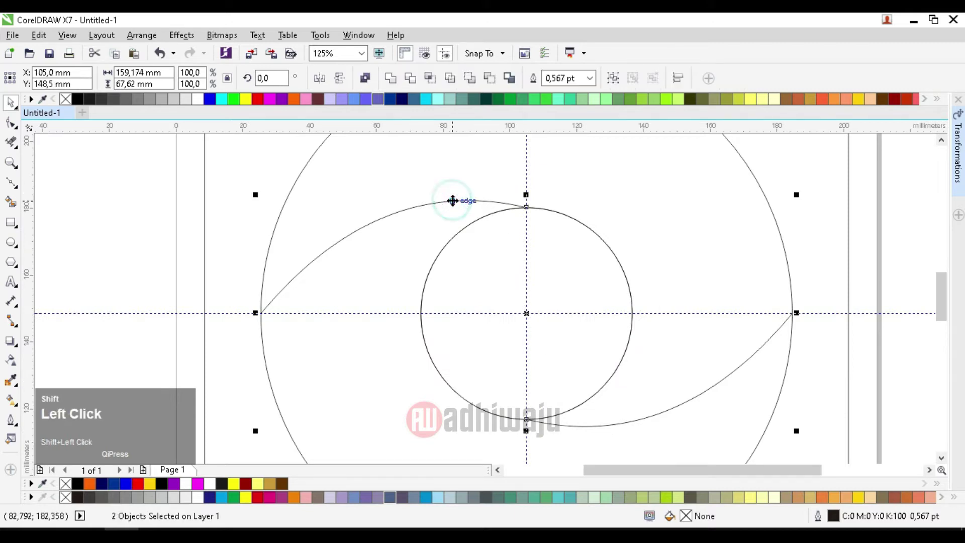
click(527, 314)
scroll(736, 218, down, 2)
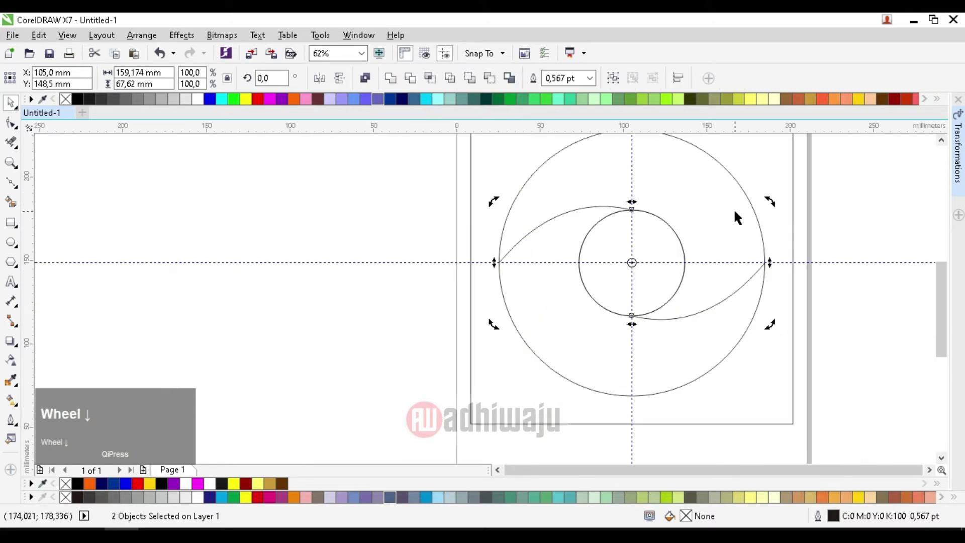
drag(769, 199, 704, 399)
key(ctrl)
right_click(704, 399)
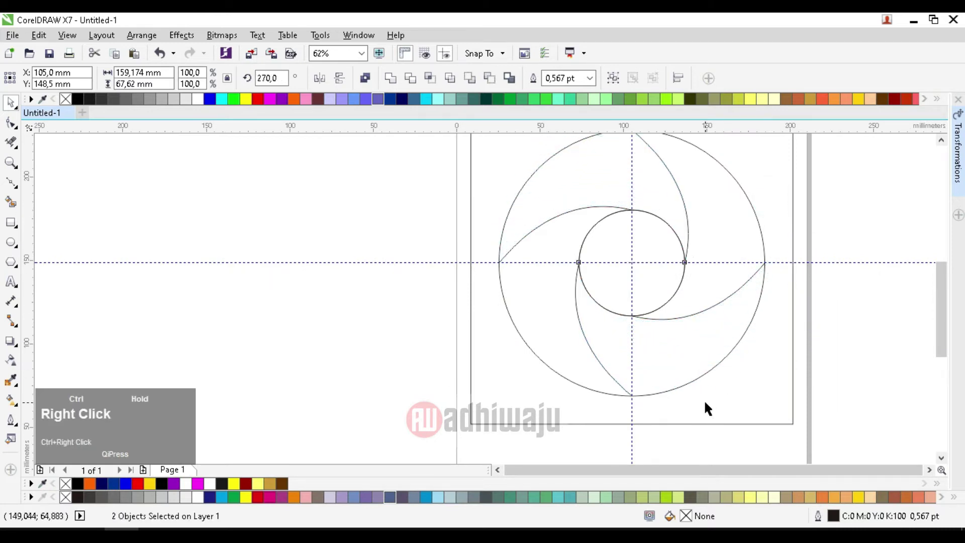
Step: Smart Fill the four swirl segments between the inner and outer circles with yellow (C:0 M:20 Y:100 K:0)
click(865, 344)
scroll(511, 326, down, 1)
scroll(511, 327, down, 1)
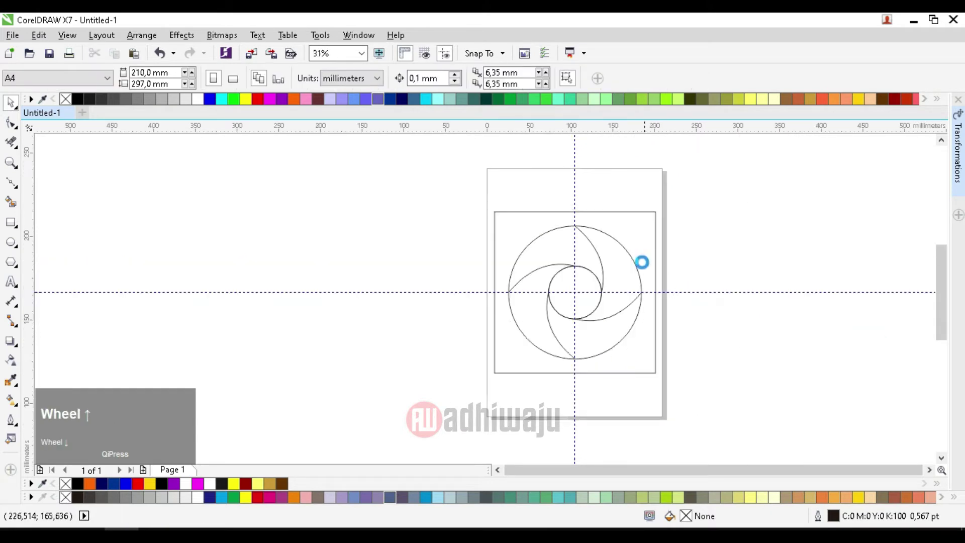
scroll(510, 298, up, 1)
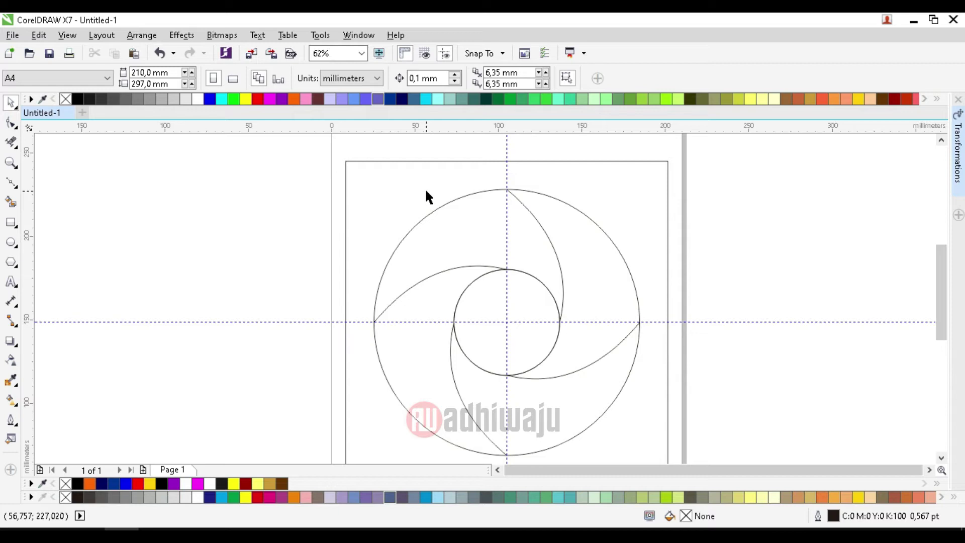
click(774, 495)
click(933, 463)
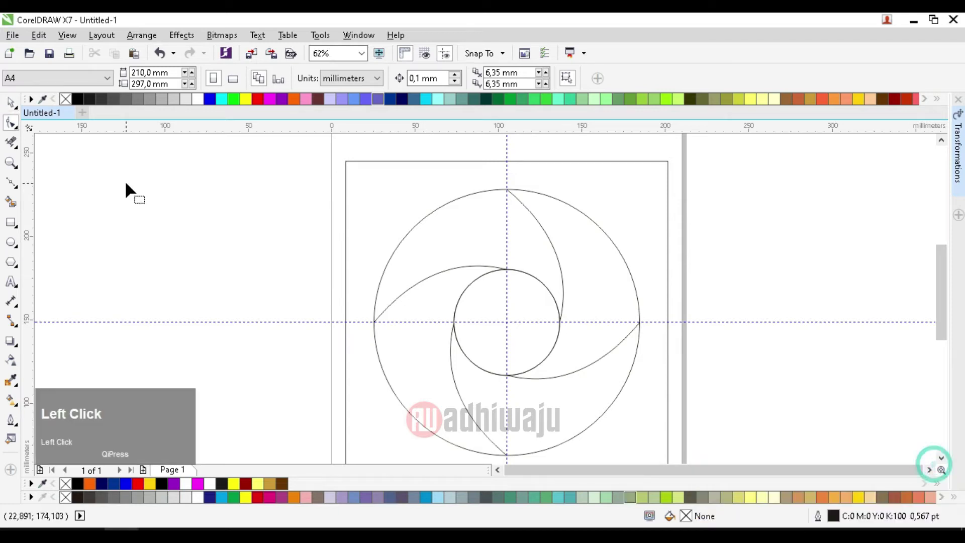
click(10, 106)
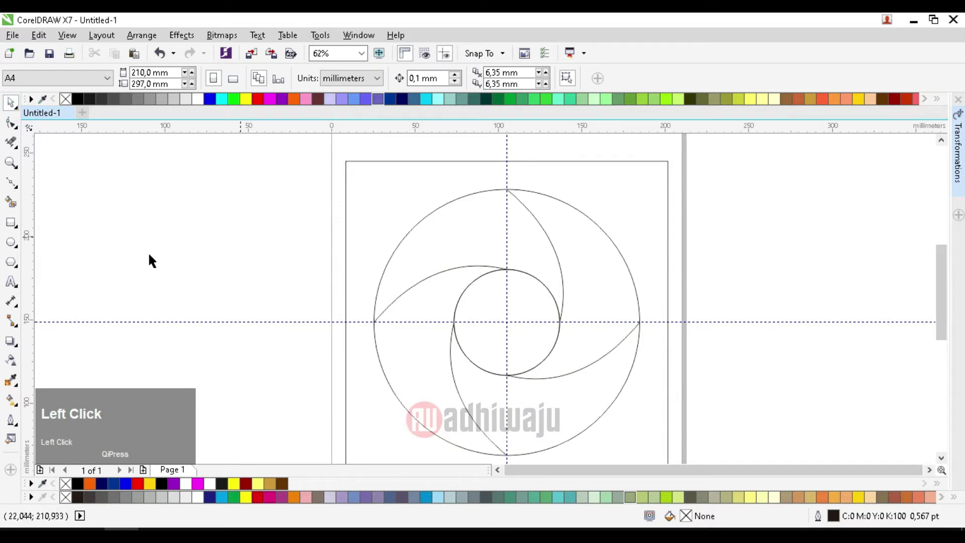
click(9, 203)
click(448, 242)
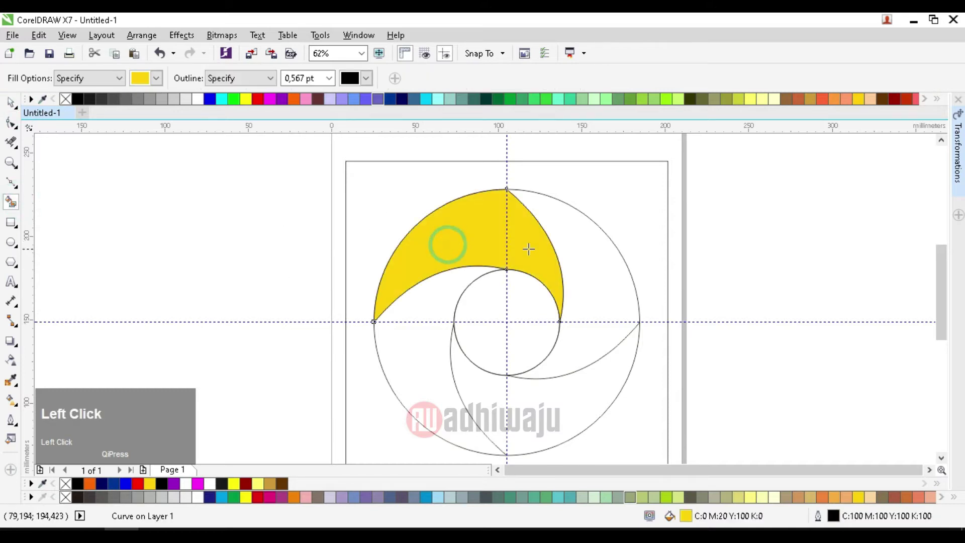
click(582, 256)
click(538, 391)
click(425, 355)
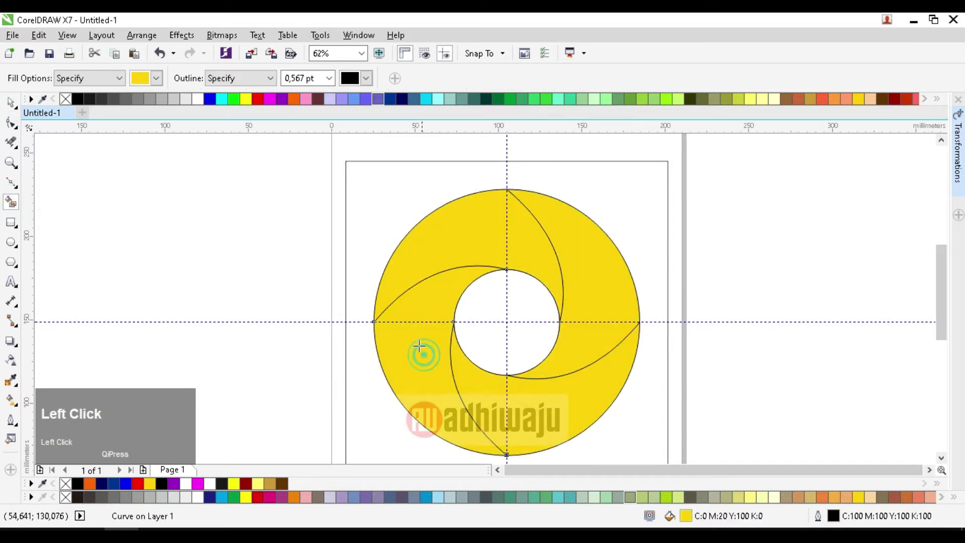
Step: Select all four yellow segments and move them horizontally off the page's left side, to about X -107 mm
click(10, 103)
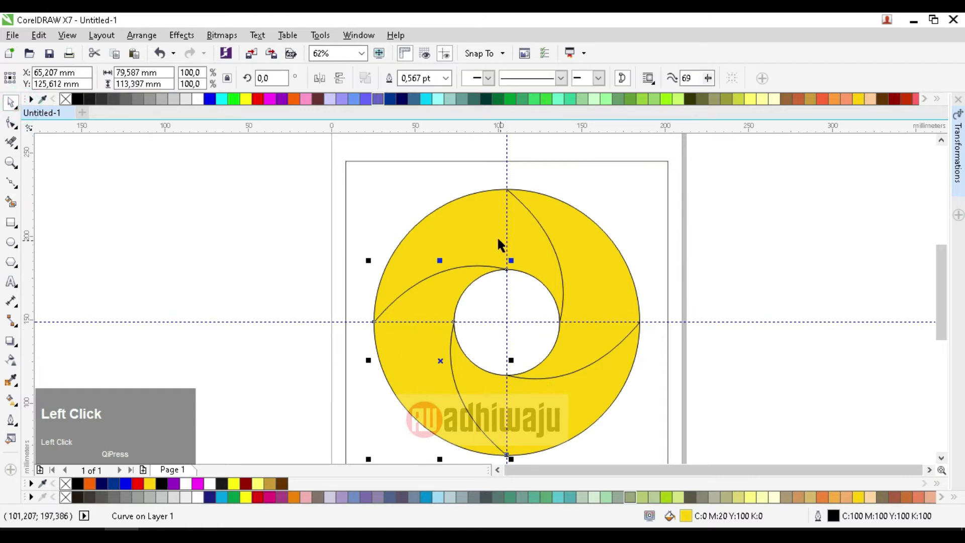
click(476, 222)
shift+click(582, 263)
shift+click(553, 385)
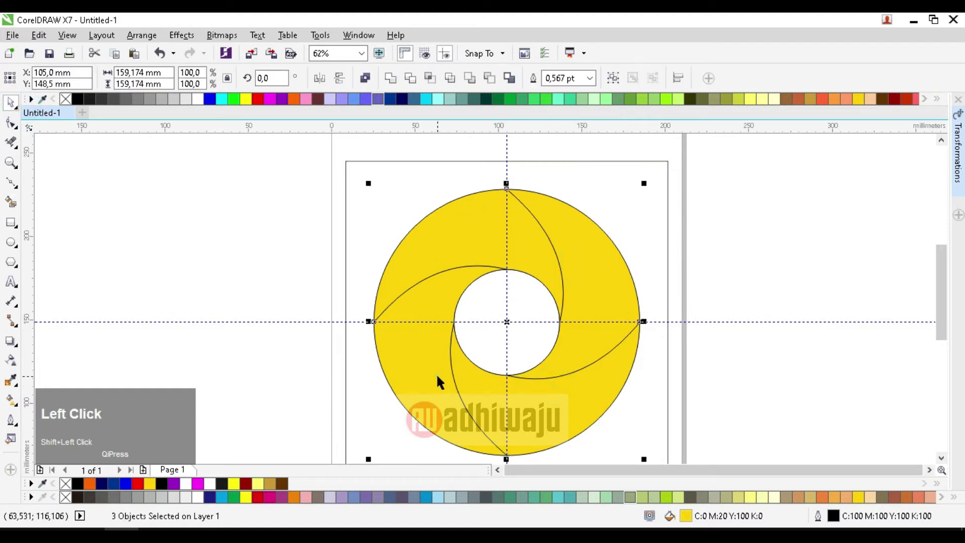
shift+click(438, 378)
scroll(497, 291, down, 1)
drag(551, 295, 401, 271)
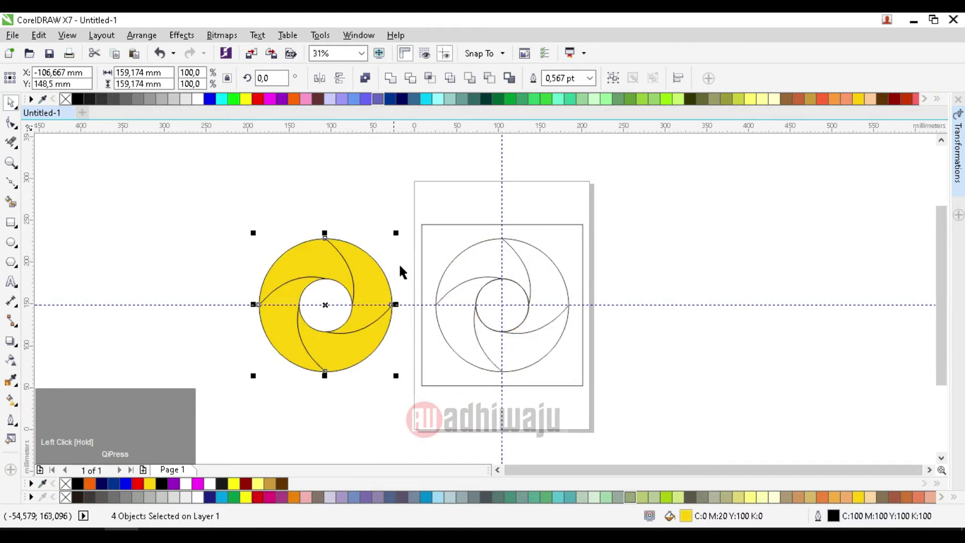
Step: Group the original circles and arcs and move the group off the page's right side, to about X 334 mm
drag(408, 237, 561, 324)
drag(594, 380, 593, 385)
key(ctrl+g)
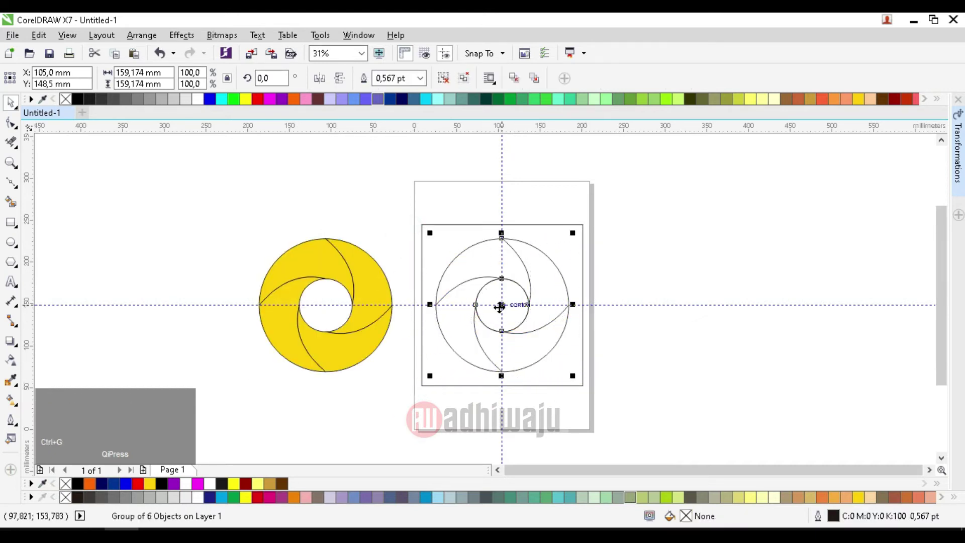
drag(497, 309, 689, 309)
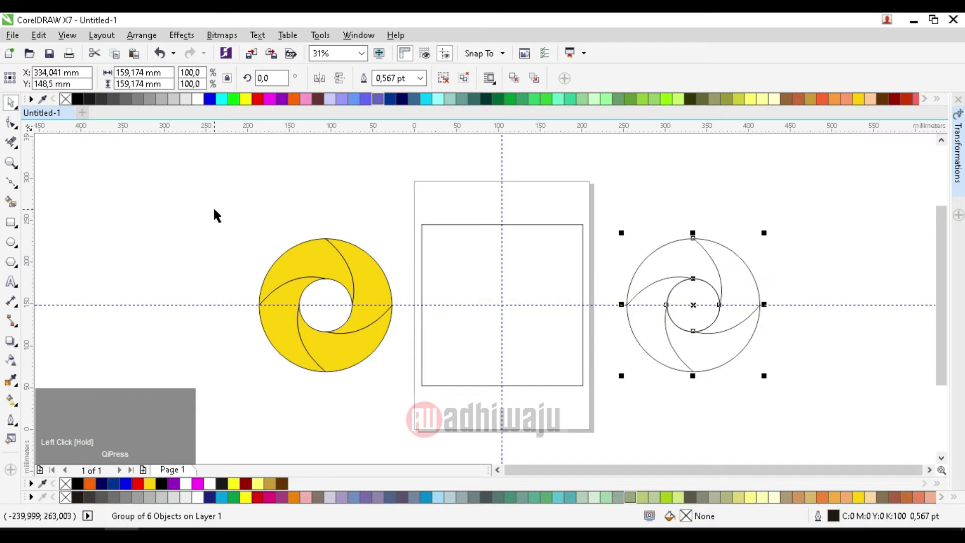
Step: Group the four yellow segments and centre the group on the page
drag(367, 336, 424, 387)
key(ctrl+z)
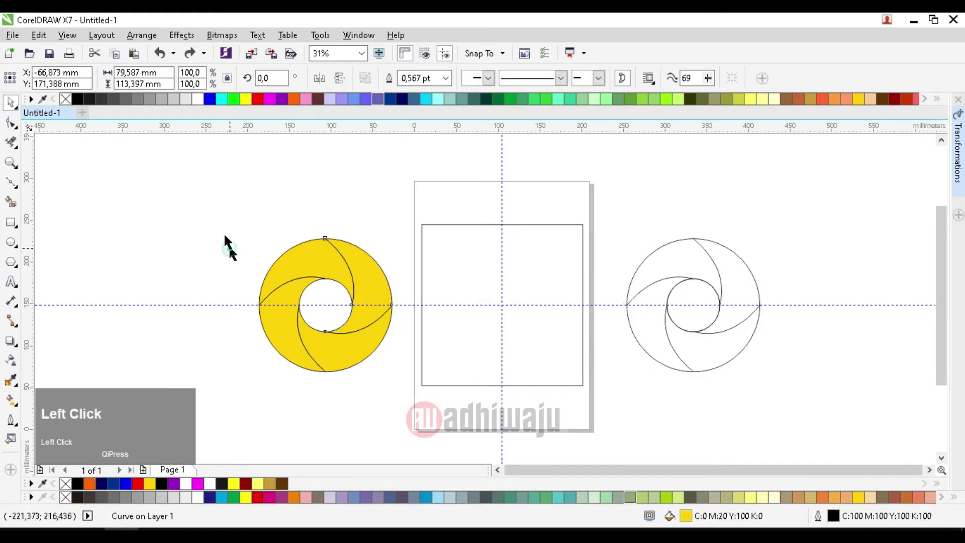
drag(225, 235, 438, 400)
key(ctrl+g)
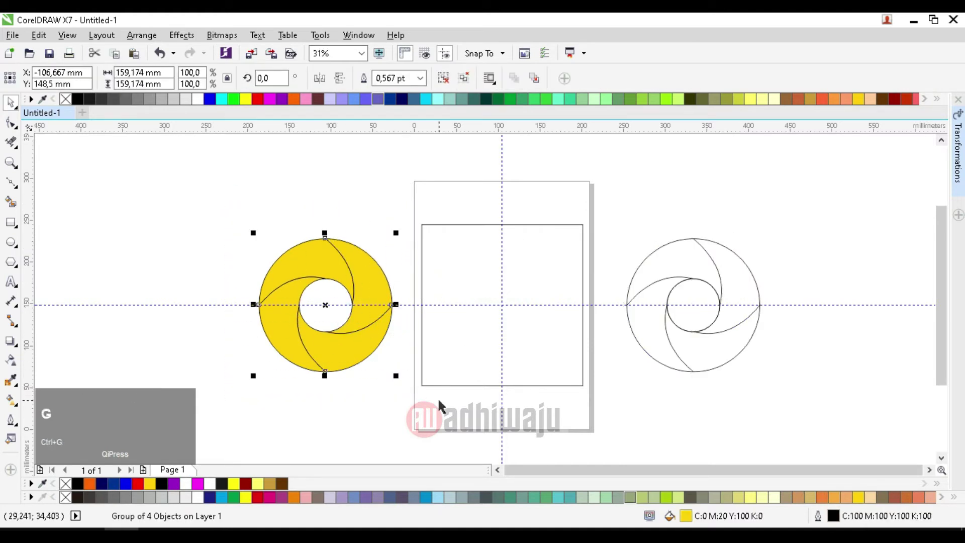
key(p)
scroll(495, 324, up, 1)
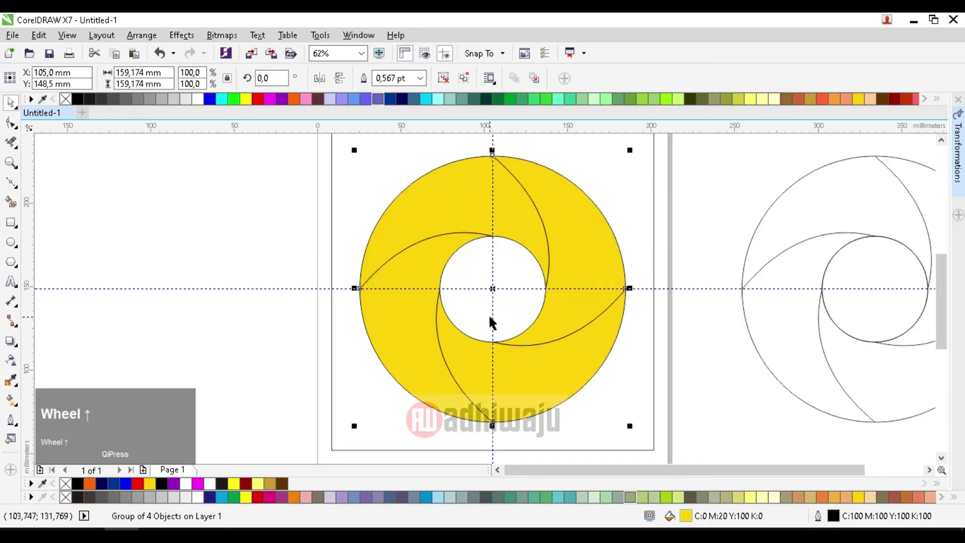
Step: Ungroup the centred yellow swirl into its separate segments
click(228, 179)
click(437, 204)
click(441, 79)
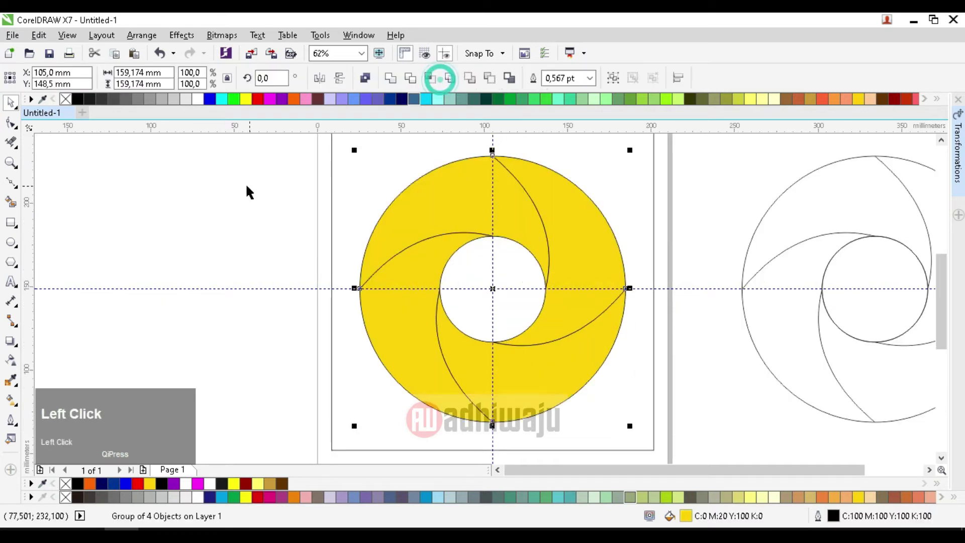
click(246, 184)
Step: Apply a linear fountain fill to the upper segment, going from near-black at its right end to gold at its left
click(402, 215)
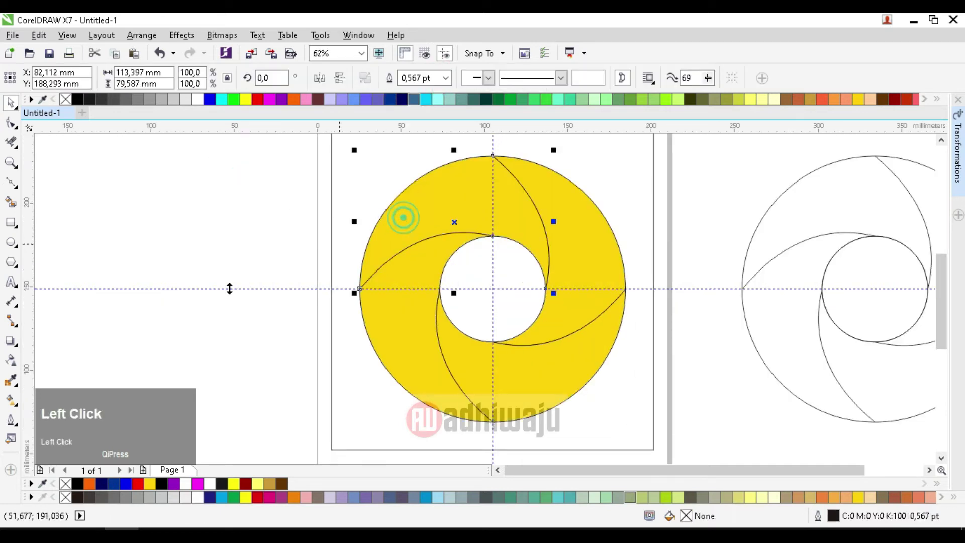
click(20, 402)
drag(520, 218, 395, 227)
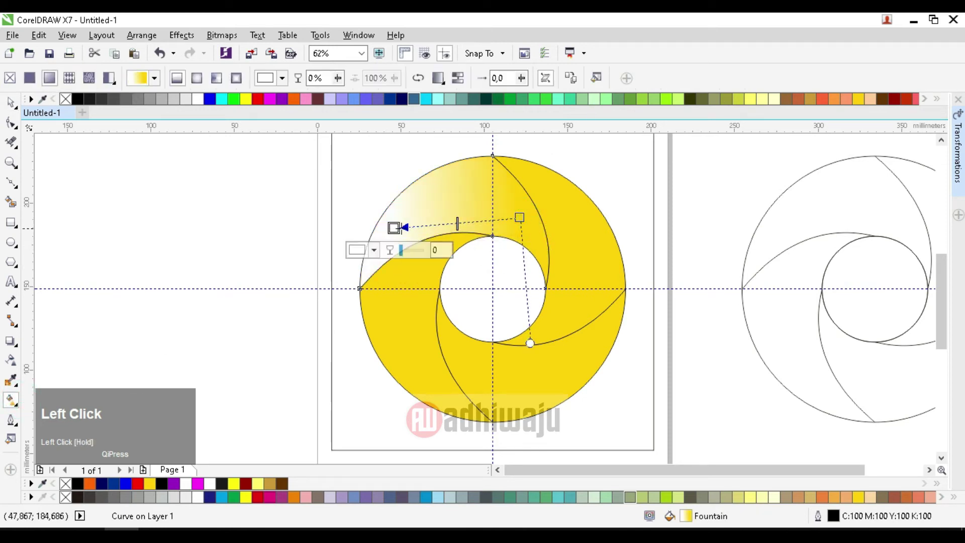
click(814, 99)
click(520, 217)
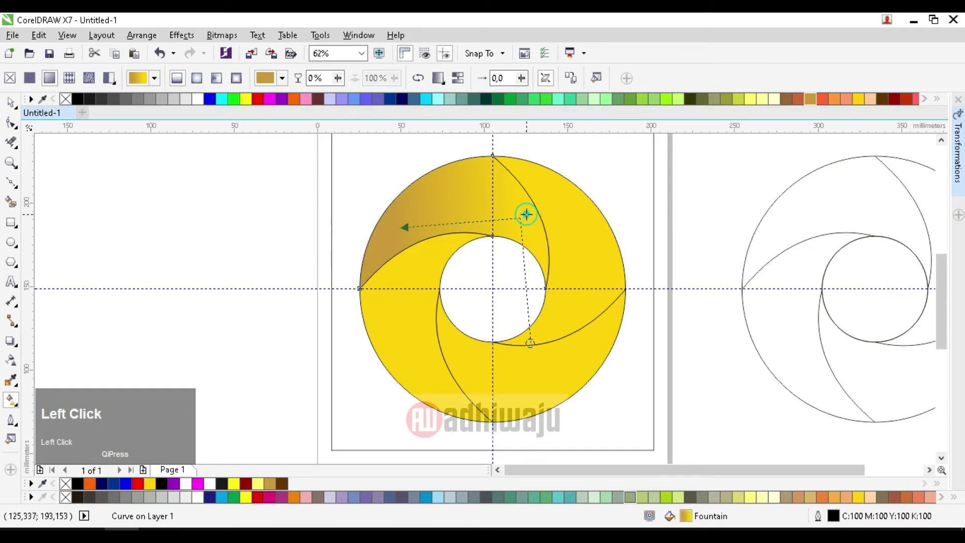
click(90, 99)
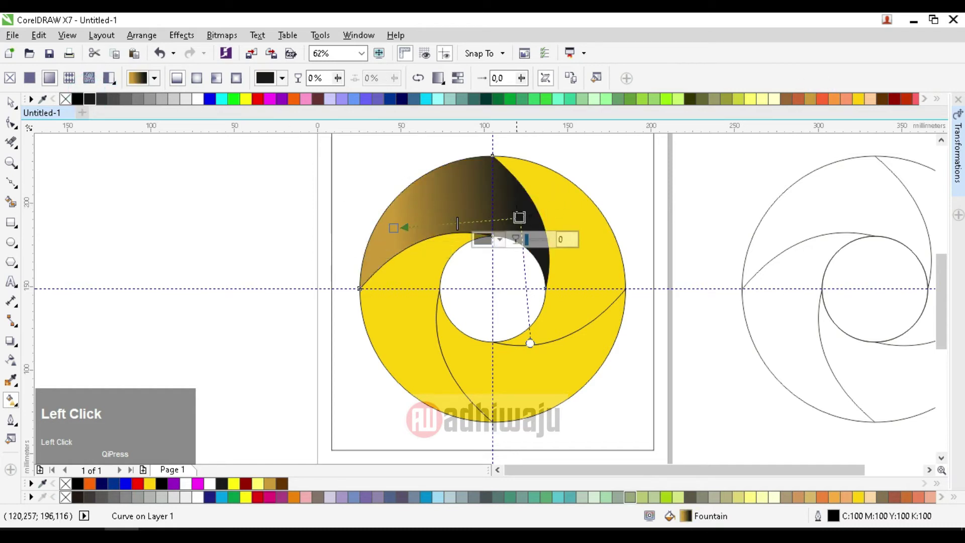
Step: Adjust the upper segment's gradient start, midpoint and angle so the dark shading hugs its right-hand arc
drag(520, 217, 528, 214)
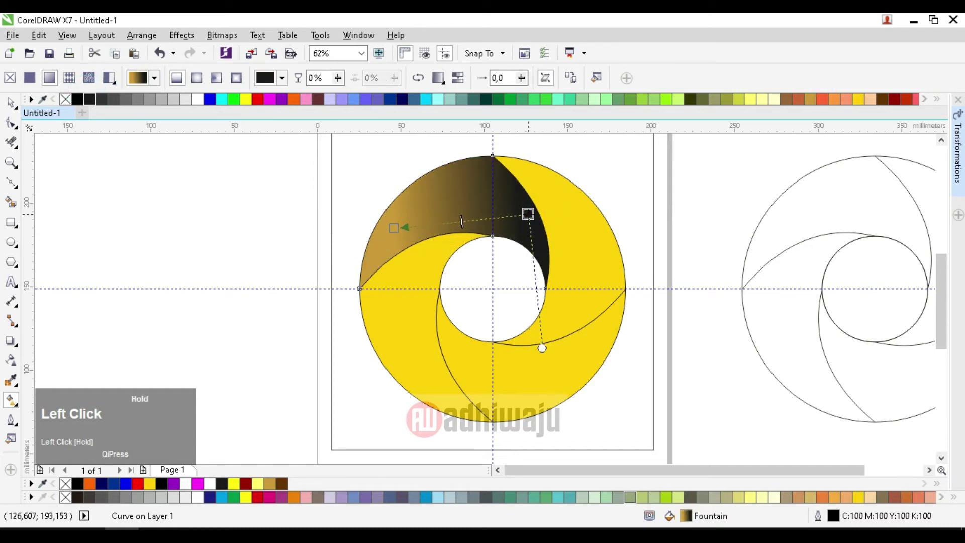
click(462, 221)
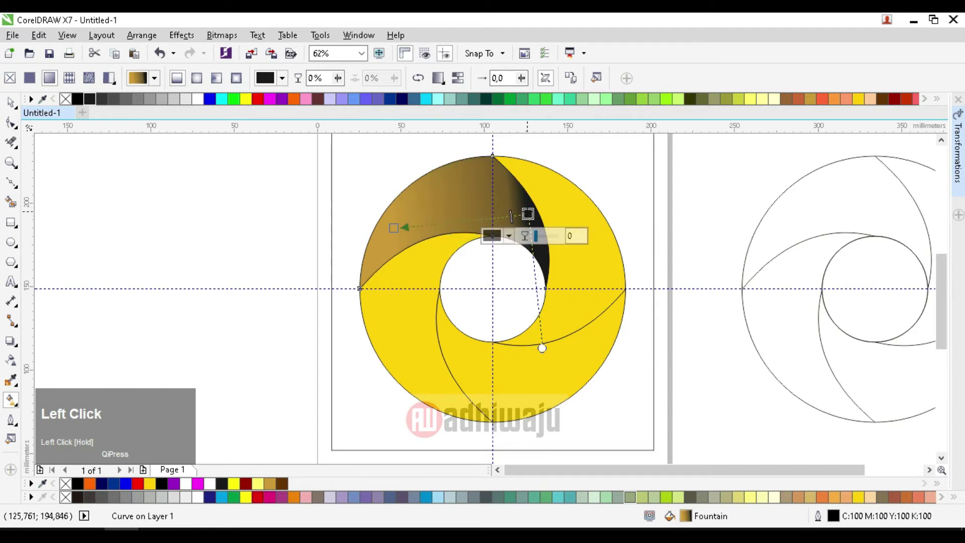
mouse_move(511, 211)
mouse_down()
mouse_move(522, 207)
mouse_move(505, 210)
mouse_move(506, 199)
mouse_up()
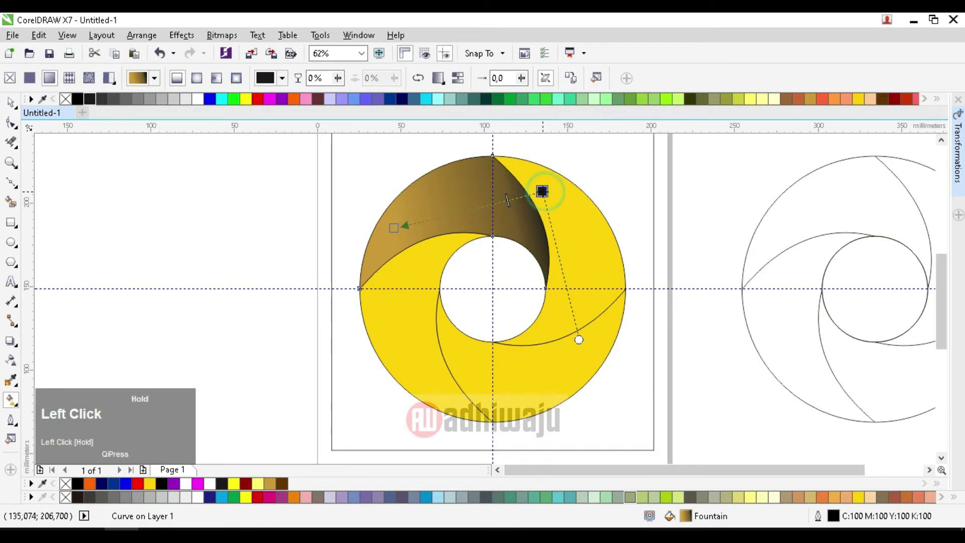
drag(578, 340, 528, 316)
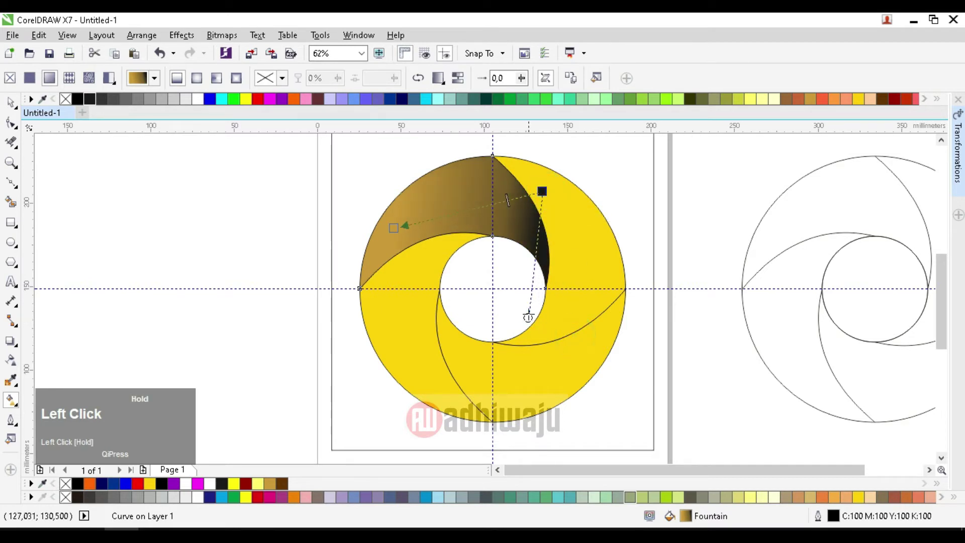
drag(546, 189, 525, 181)
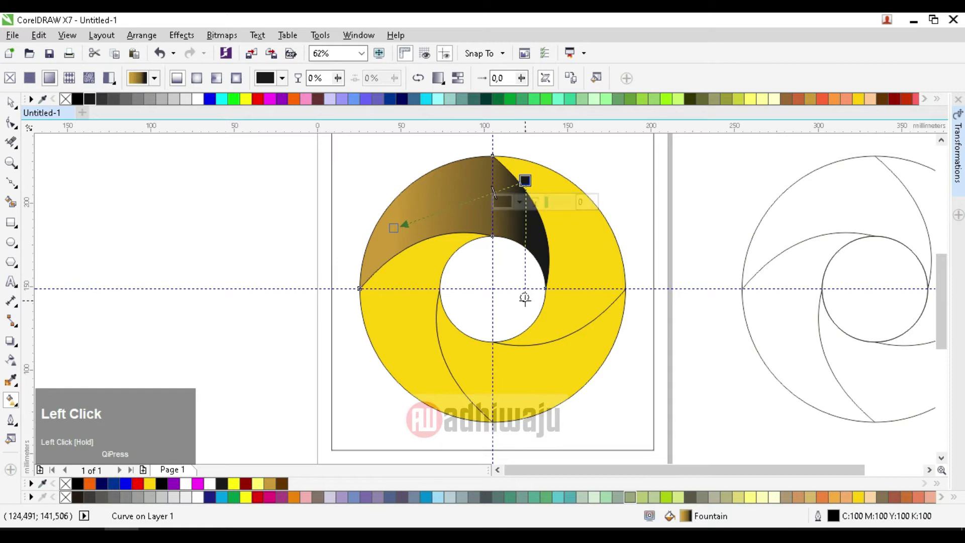
drag(524, 297, 586, 285)
drag(524, 180, 524, 189)
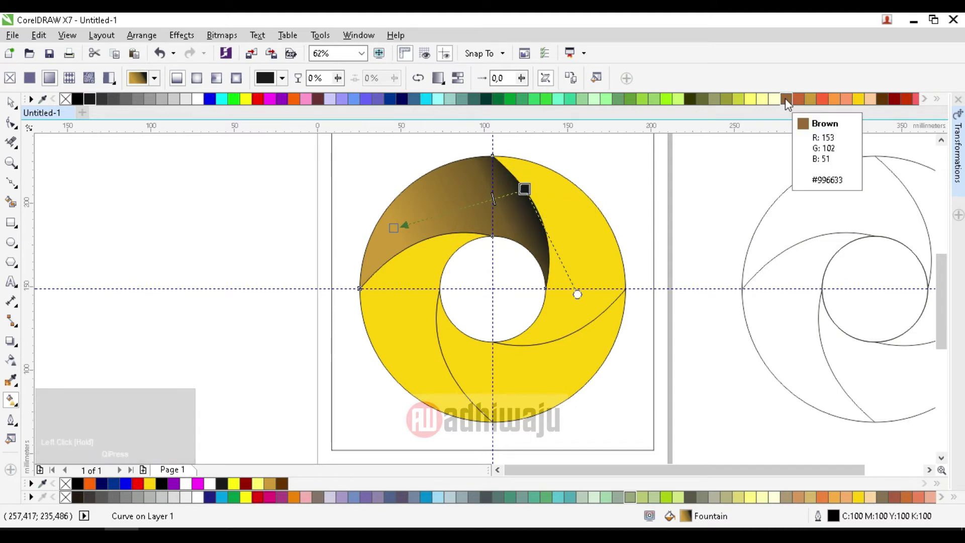
Step: Recolour the gradient's dark end Brown (#996633) and shift its midpoint toward the gold end
click(524, 189)
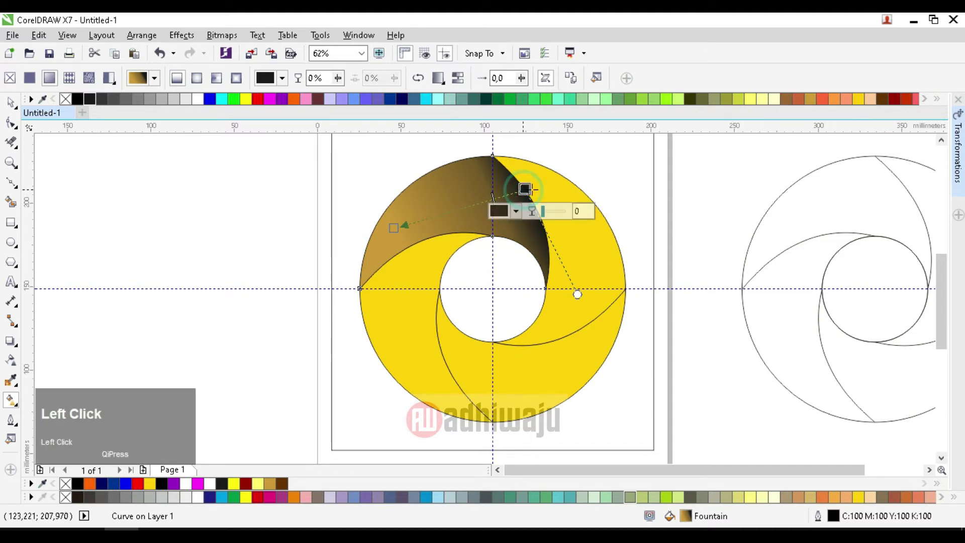
click(786, 100)
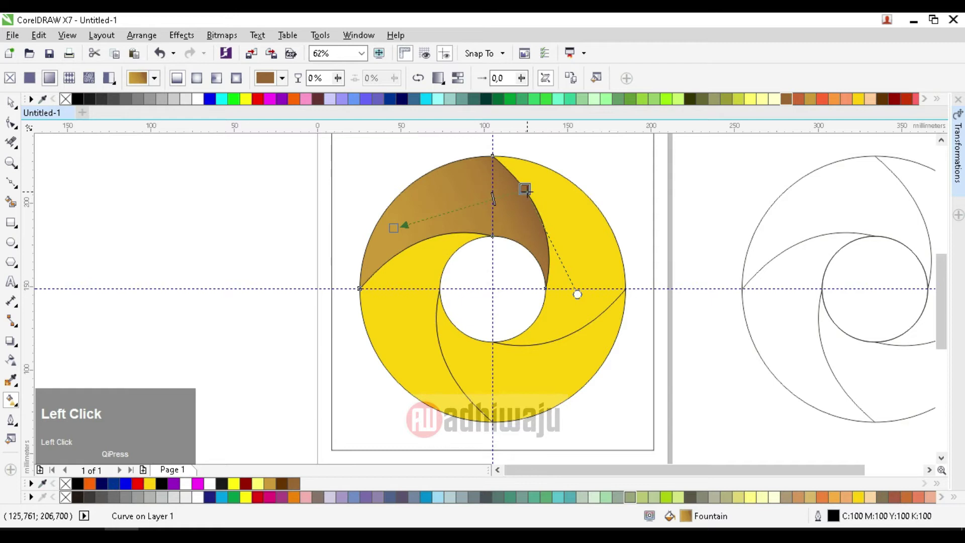
drag(524, 189, 481, 202)
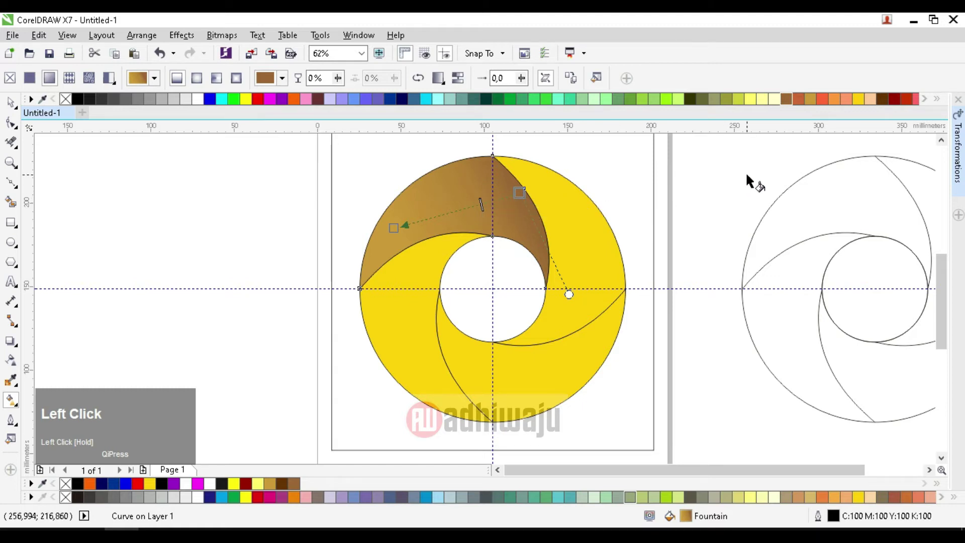
Step: Recolour the gradient's right end dark brown and fine-tune both ends and the midpoint to keep the shading along the right-hand arc
click(521, 192)
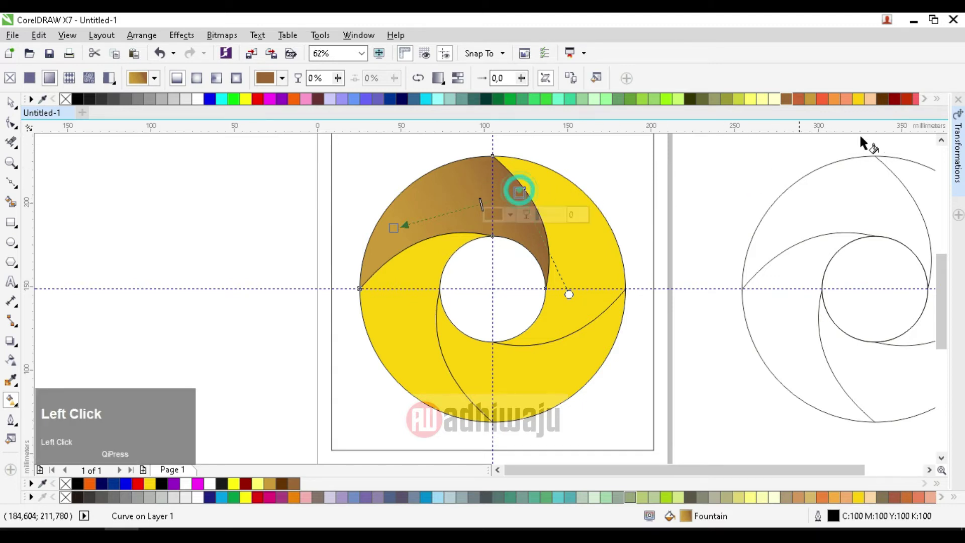
click(882, 99)
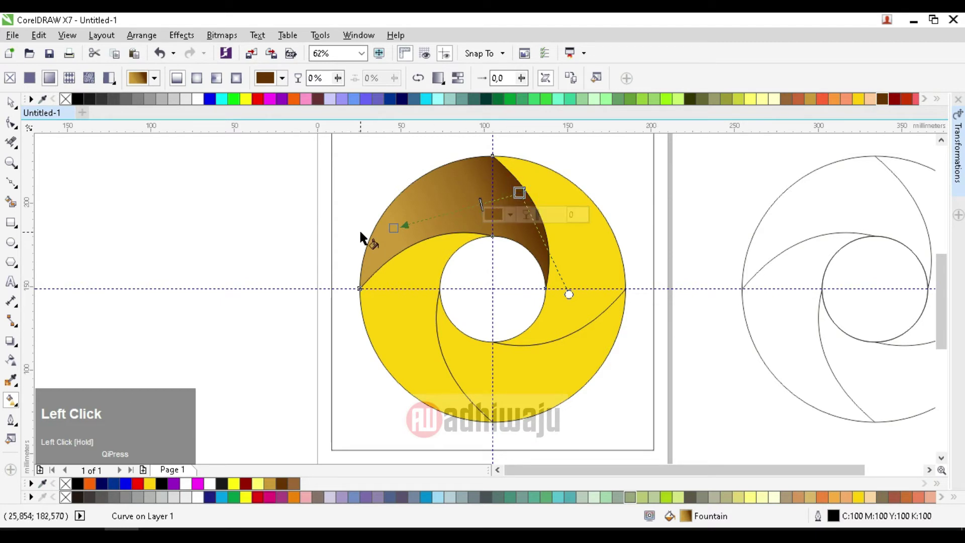
click(390, 229)
drag(390, 228, 385, 225)
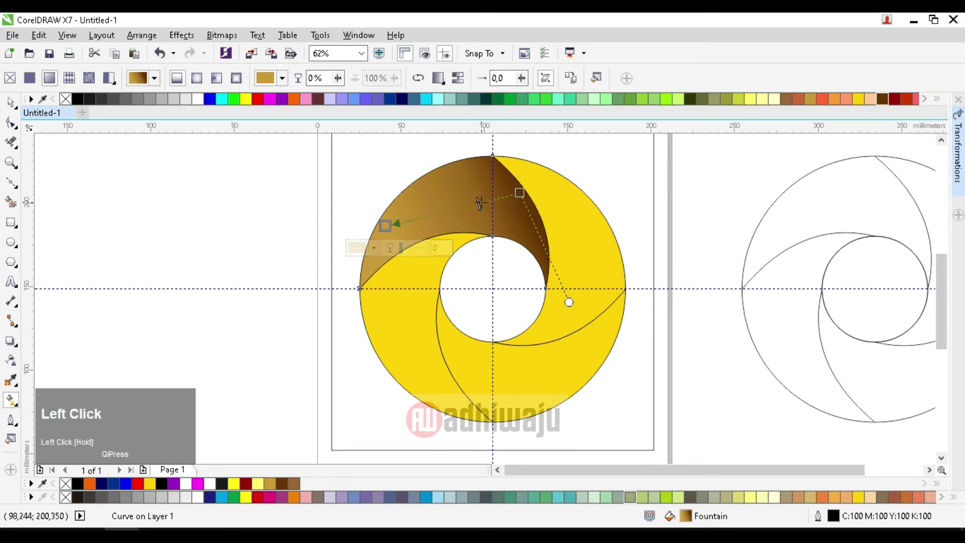
drag(481, 202, 501, 197)
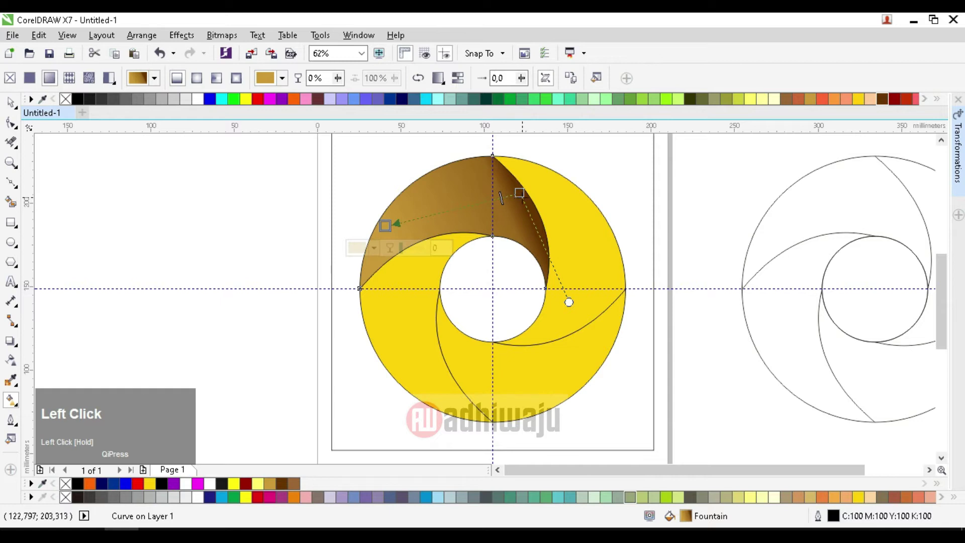
click(519, 193)
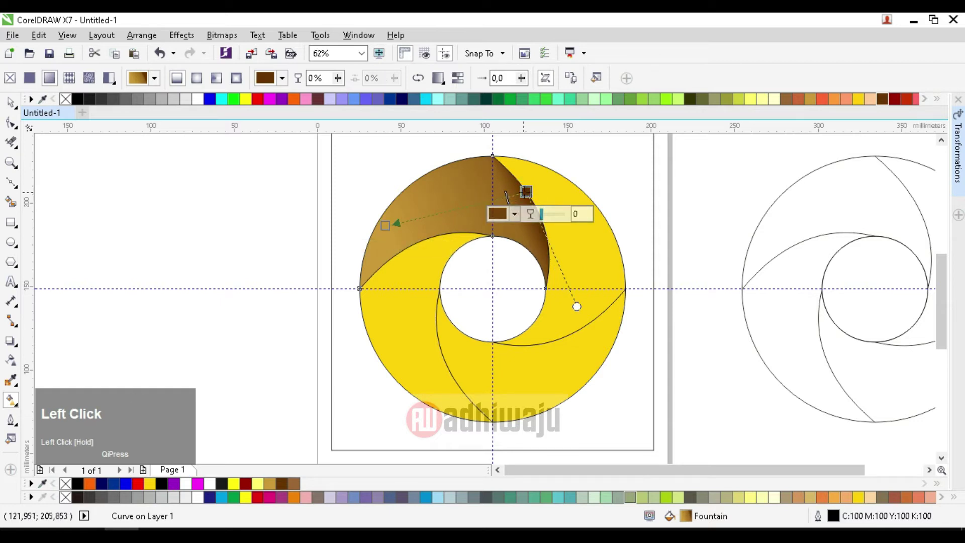
drag(506, 196, 505, 195)
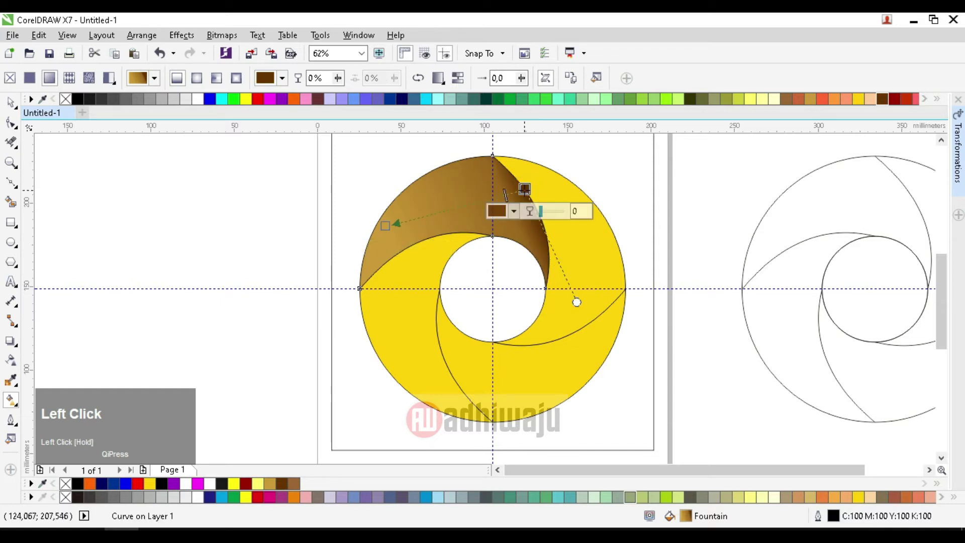
Step: Repeat the gold-to-brown fountain fill on the right-hand segment, placing its dark end by the lower arc and its gold end near the upper tip
click(601, 259)
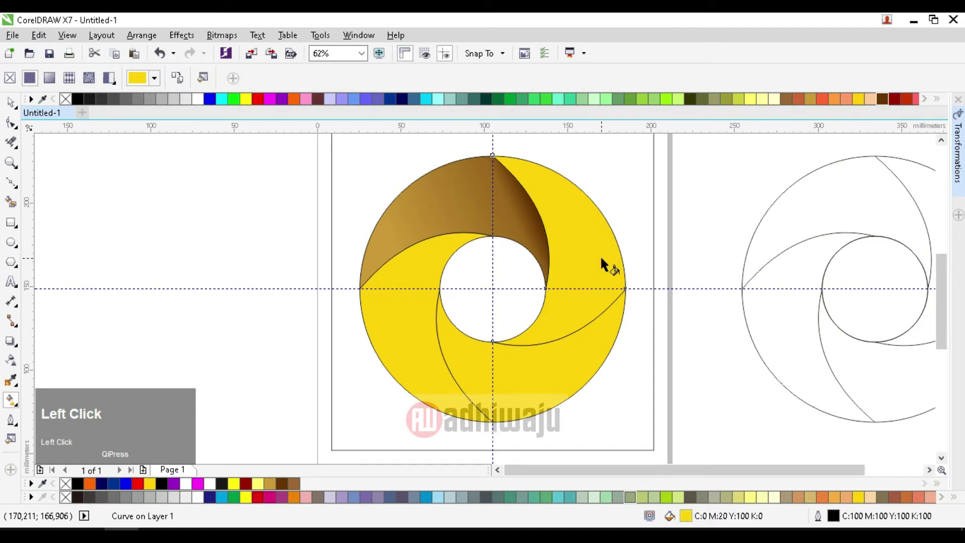
key(ctrl+r)
click(587, 266)
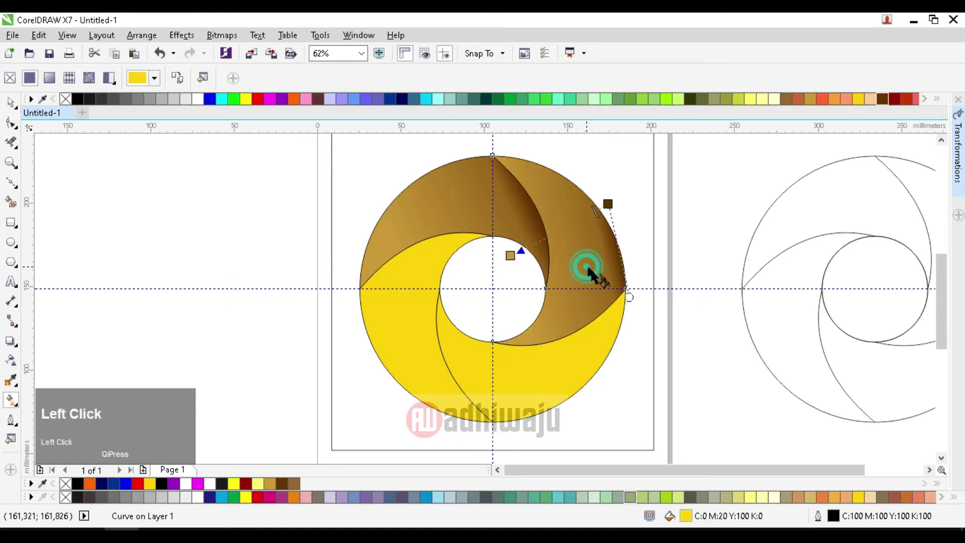
drag(596, 211, 574, 309)
drag(509, 256, 547, 181)
drag(585, 317, 604, 301)
drag(548, 180, 534, 184)
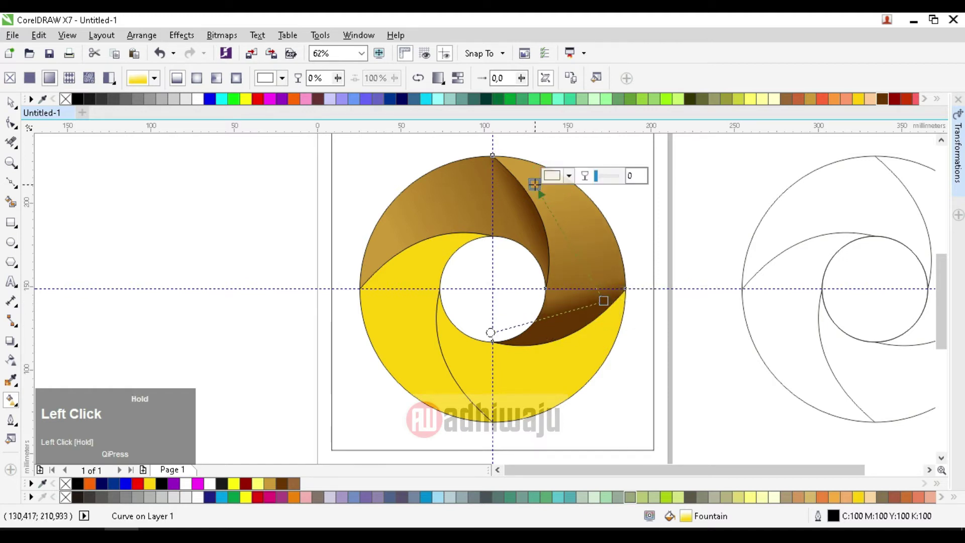
Step: Shift the dark end and change the angle of the right-hand segment's gradient so the shading follows its lower arc
mouse_move(603, 300)
mouse_down()
mouse_move(603, 317)
mouse_move(605, 308)
mouse_up()
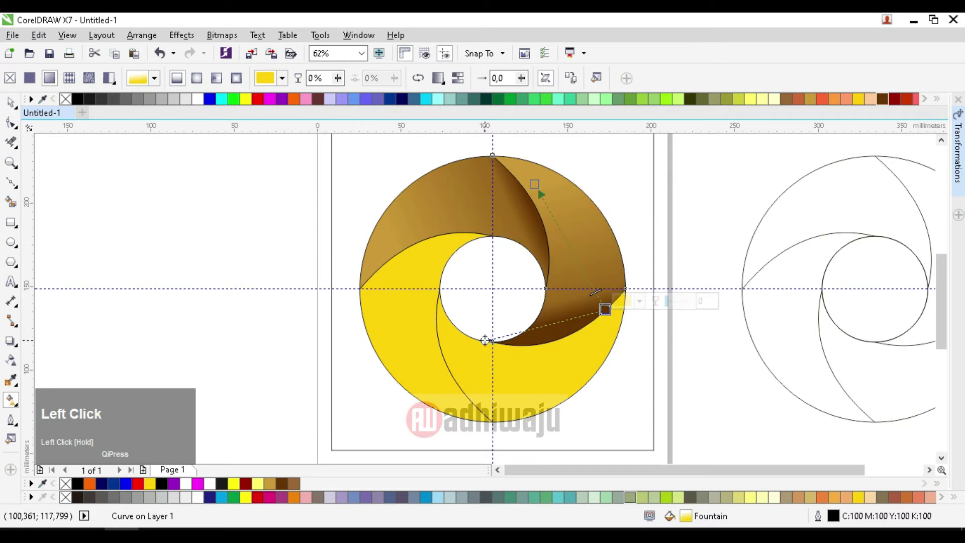
drag(485, 341, 490, 352)
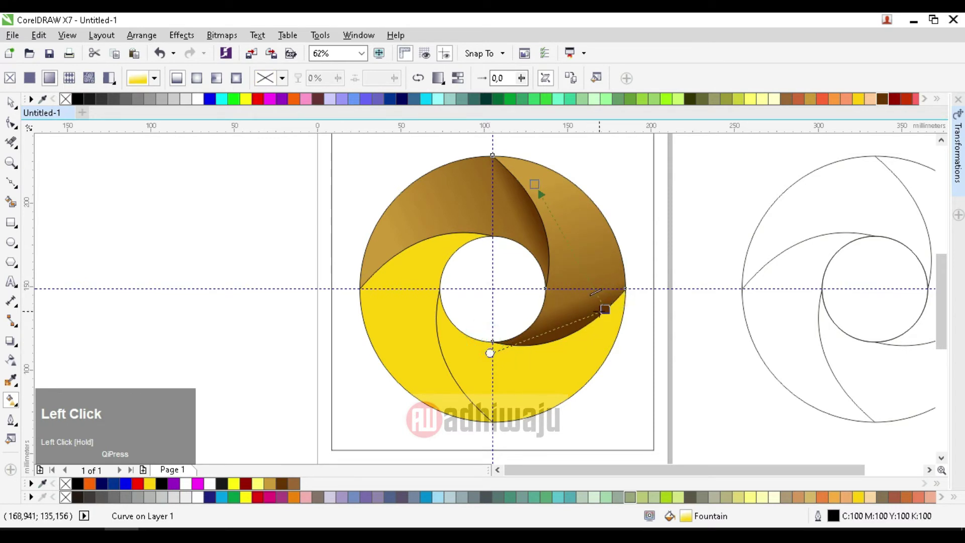
click(600, 306)
drag(603, 302, 492, 346)
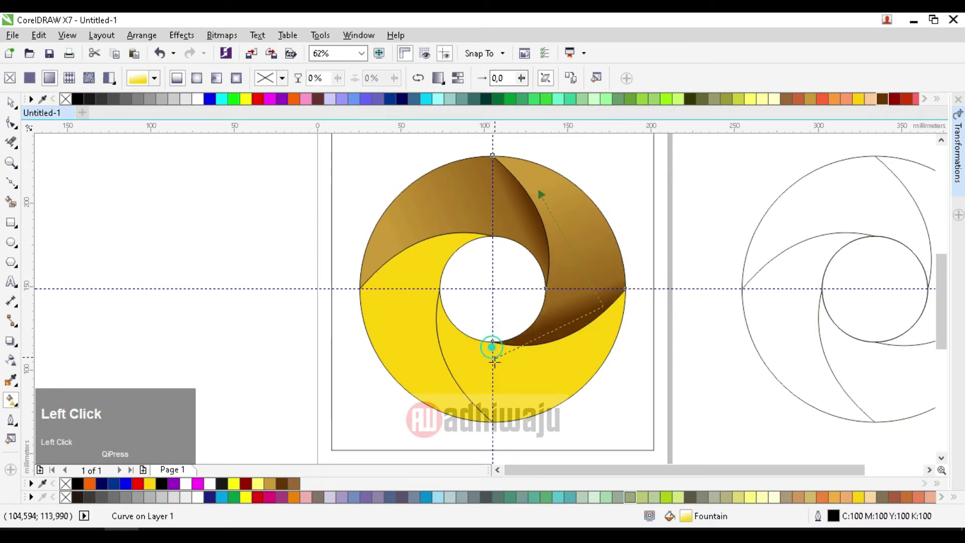
drag(605, 304, 592, 304)
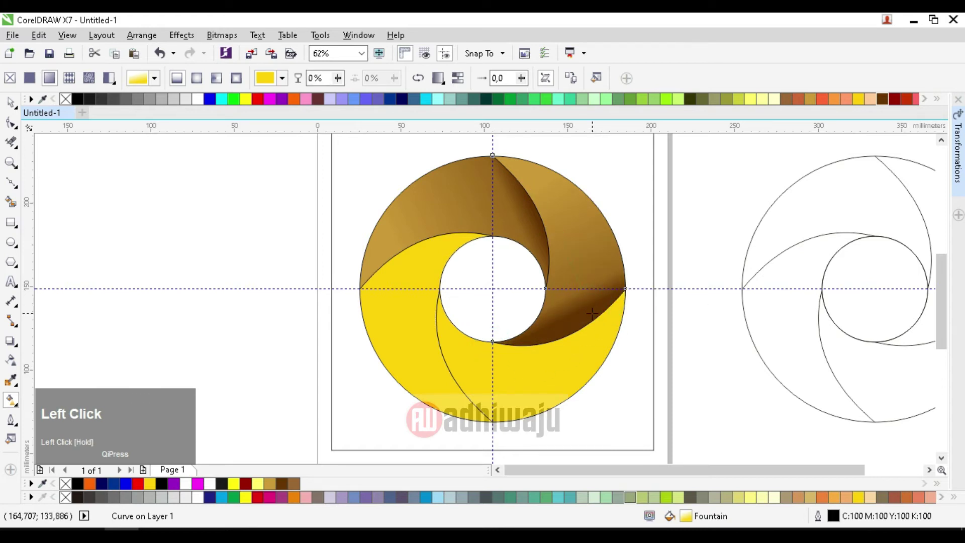
Step: Fine-tune the midpoint and dark end of the right-hand segment's gradient to narrow the shading along the lower arc
scroll(587, 296, down, 2)
scroll(587, 304, up, 3)
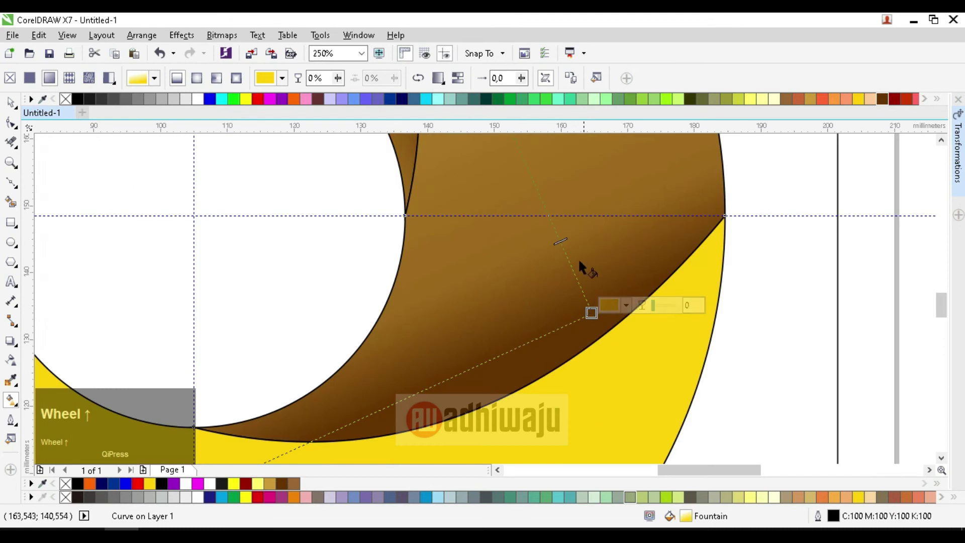
click(560, 241)
drag(592, 313, 597, 330)
scroll(596, 249, down, 2)
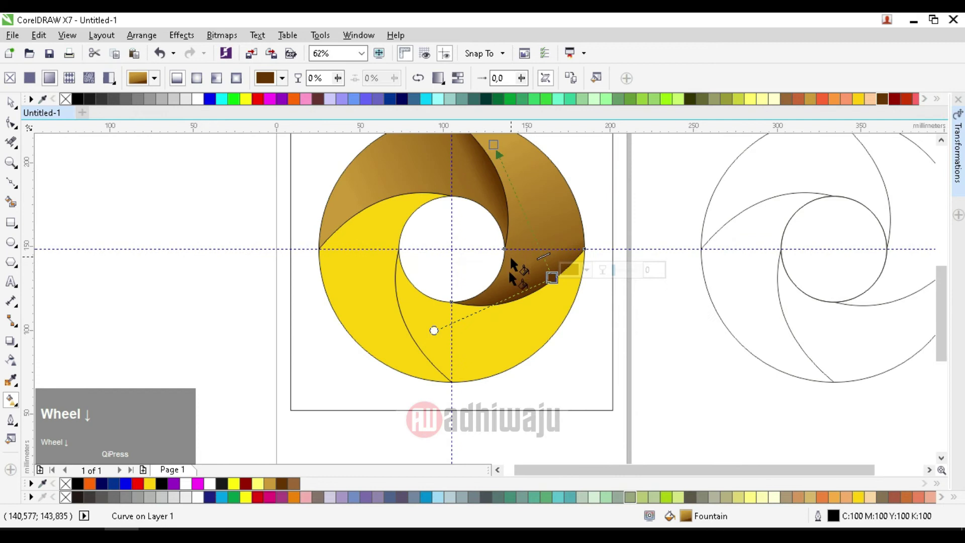
Step: Repeat the fountain fill on the bottom segment, running from dark brown at its left-hand arc to gold toward the right
click(453, 348)
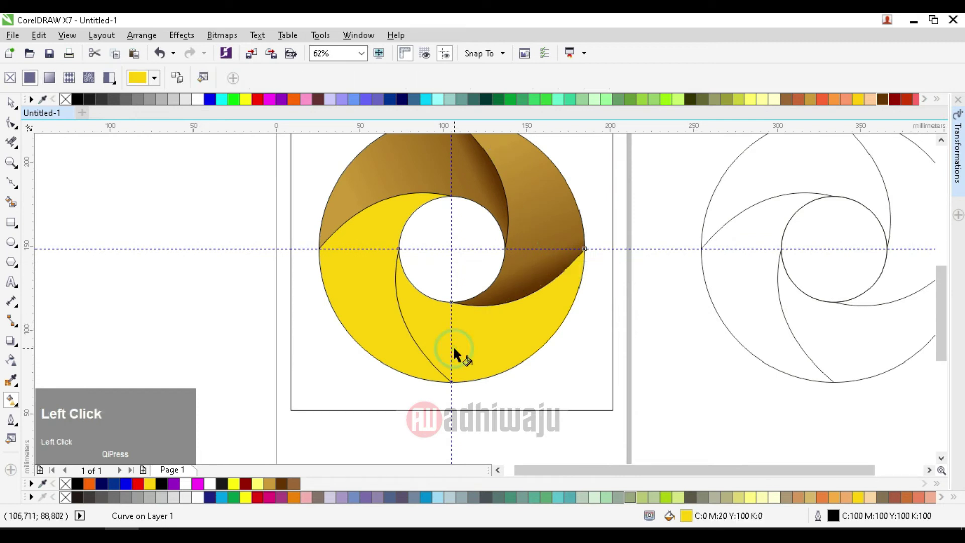
click(420, 317)
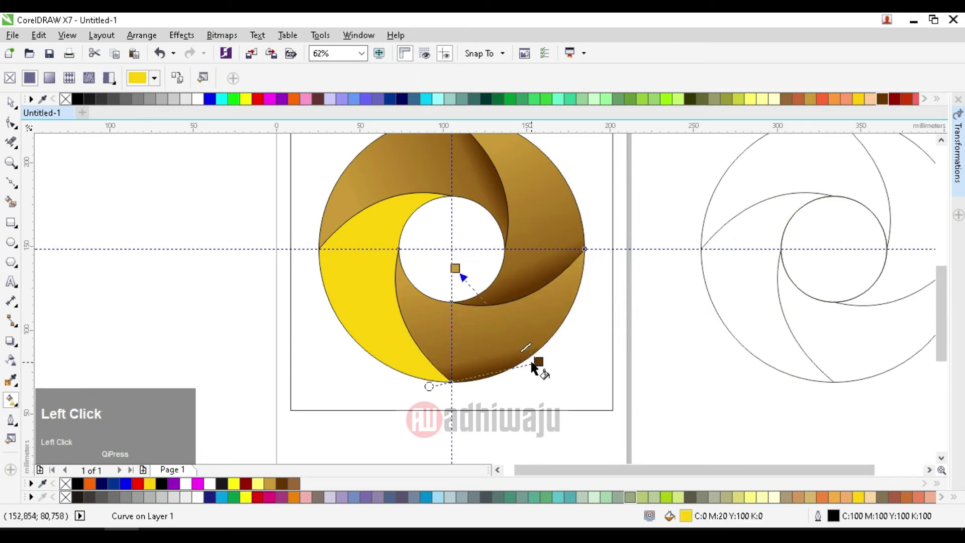
click(417, 327)
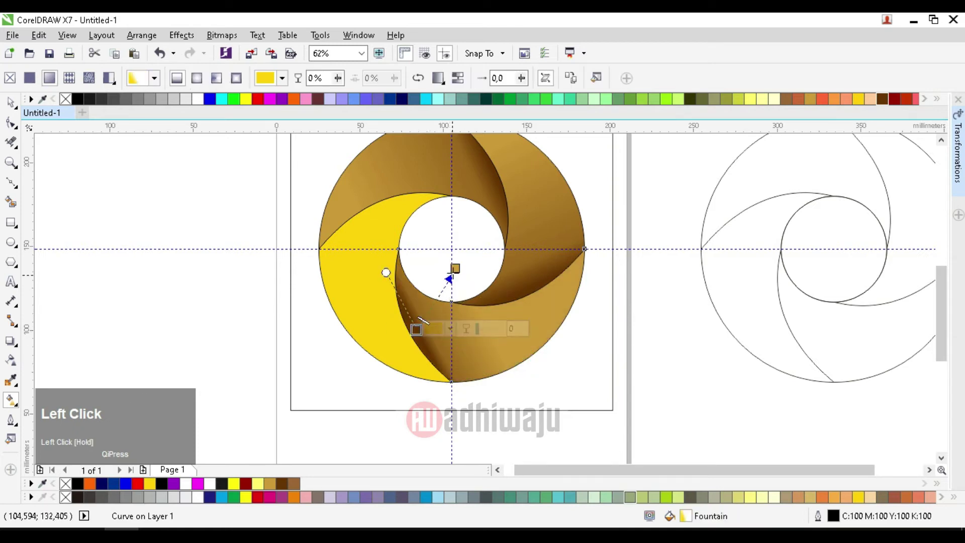
drag(474, 287, 526, 316)
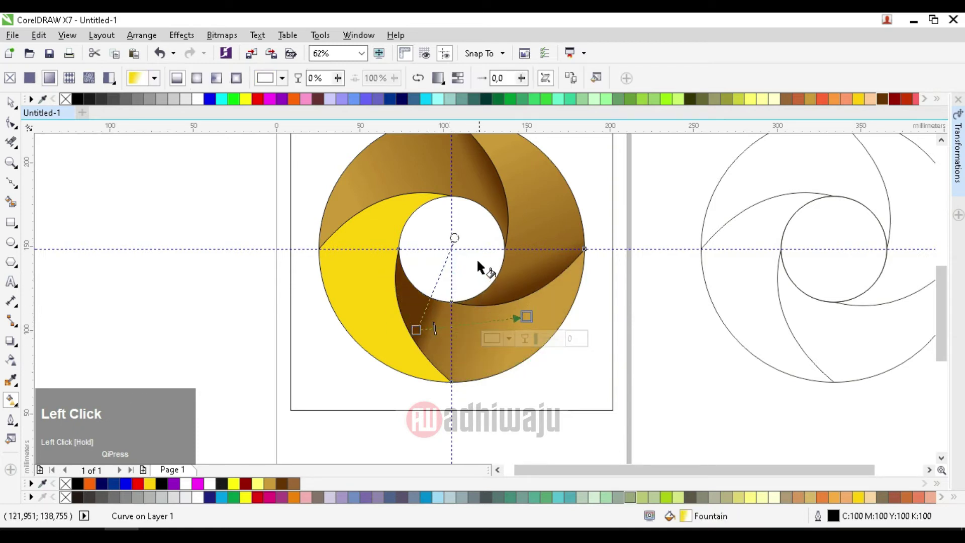
drag(455, 239, 385, 273)
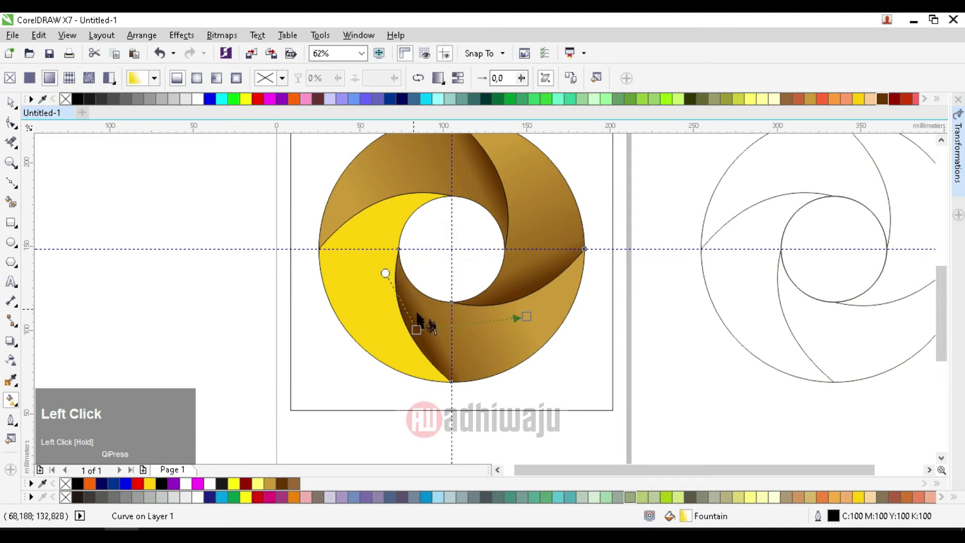
Step: Stretch the bottom segment's gradient to its right-hand tip and adjust the dark end, midpoint and angle to follow the left-hand arc
drag(416, 329, 418, 321)
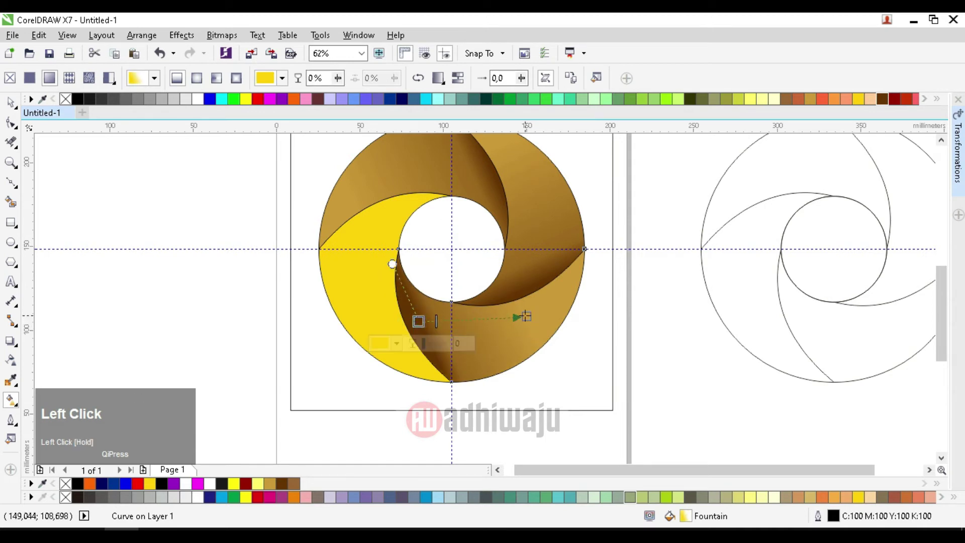
drag(526, 316, 574, 297)
click(413, 318)
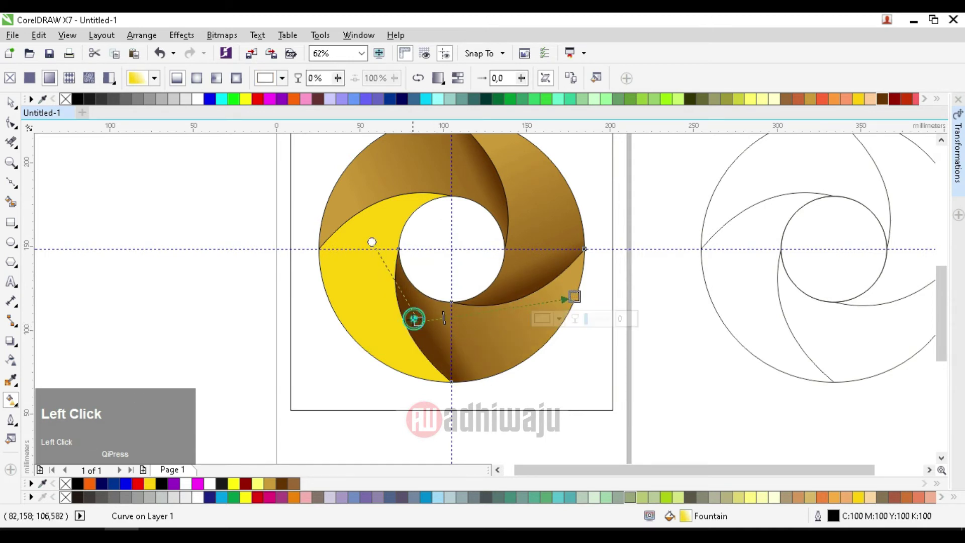
drag(414, 318, 404, 323)
click(430, 323)
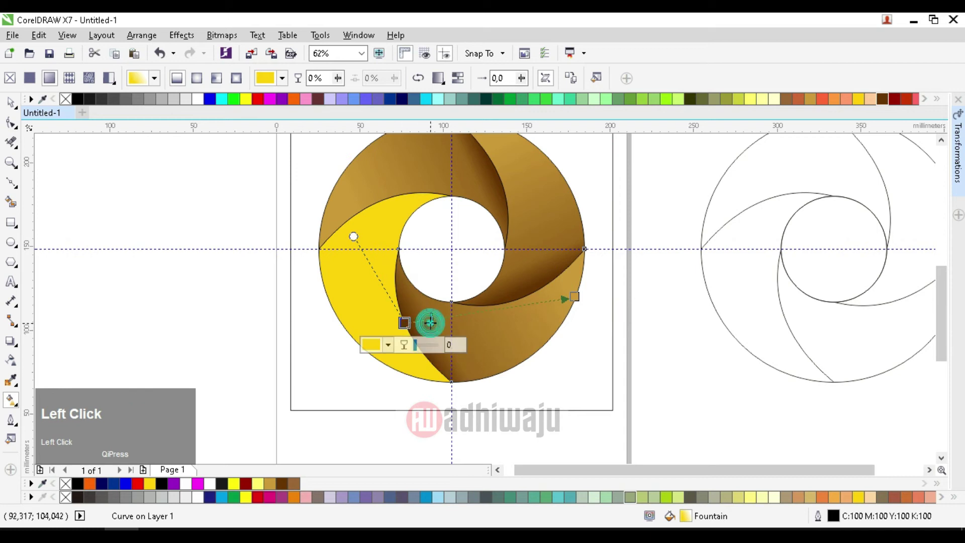
click(370, 254)
drag(355, 237, 370, 231)
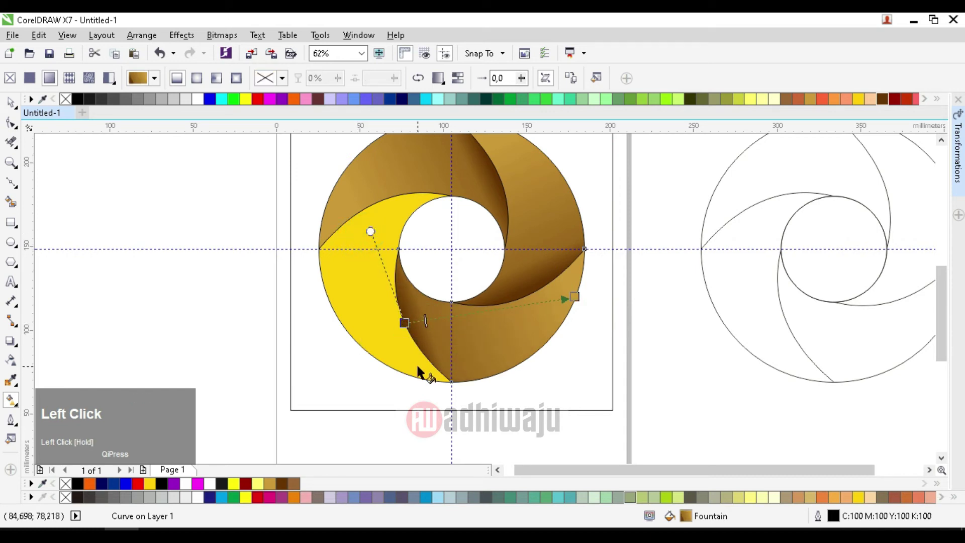
drag(408, 328, 416, 333)
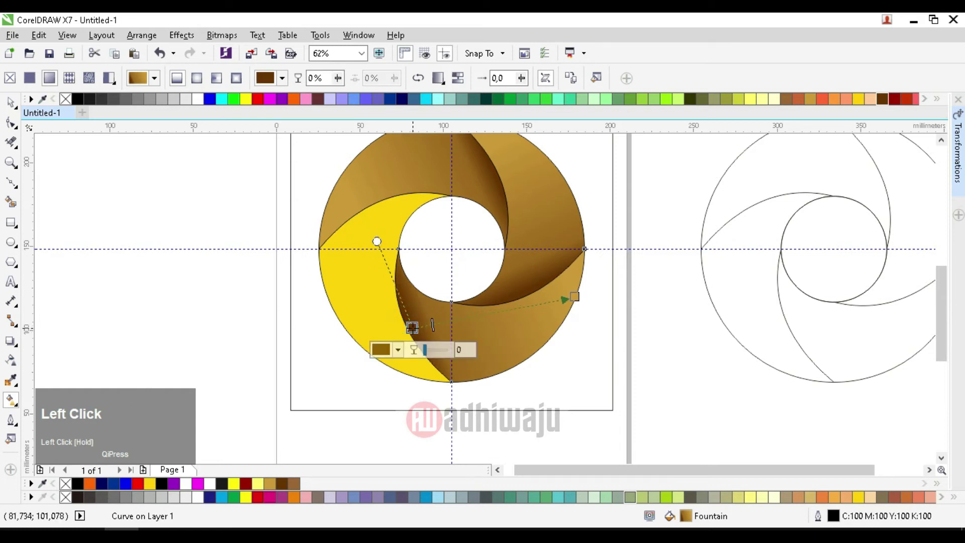
Step: Repeat the fountain fill on the left-hand segment, angled from dark brown along its upper arc to gold at its lower tip
click(355, 285)
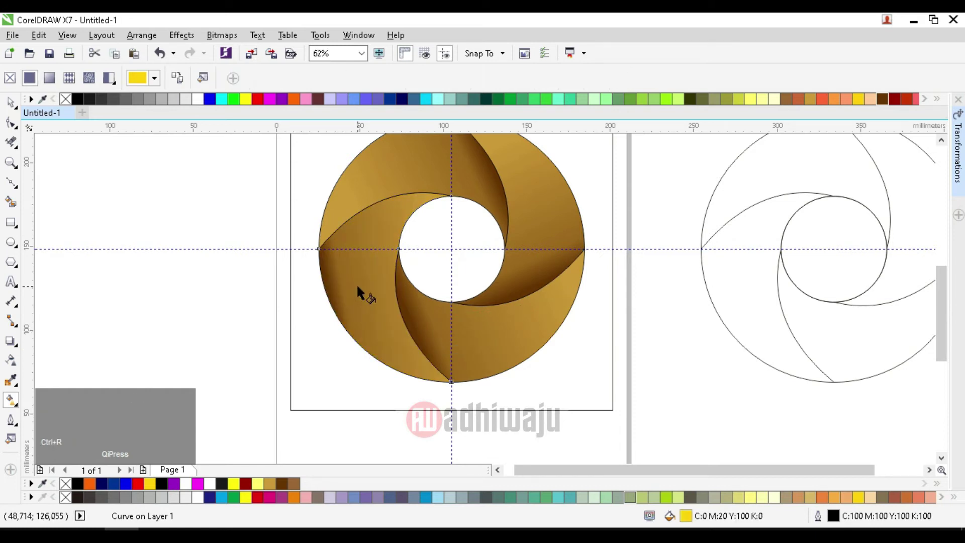
click(357, 286)
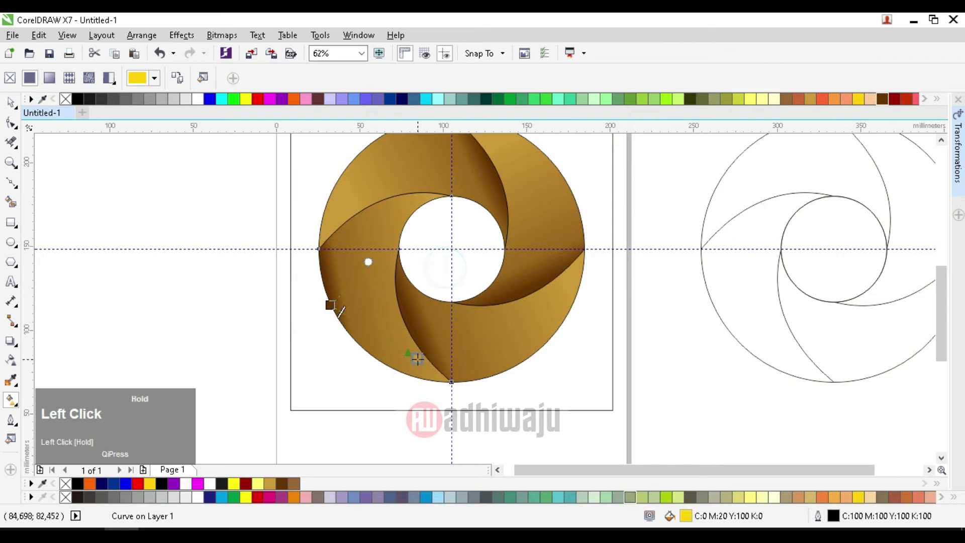
drag(330, 305, 352, 224)
drag(433, 220, 425, 186)
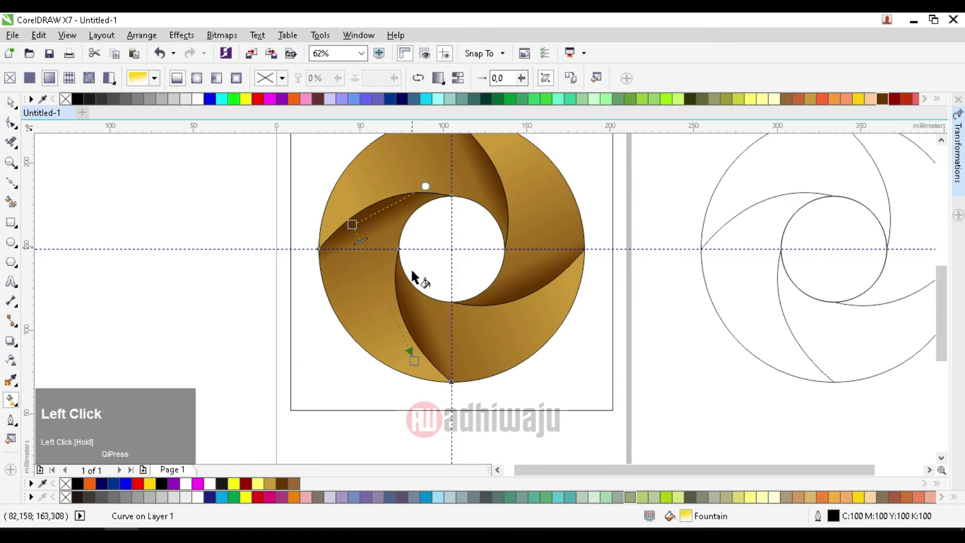
drag(414, 360, 426, 373)
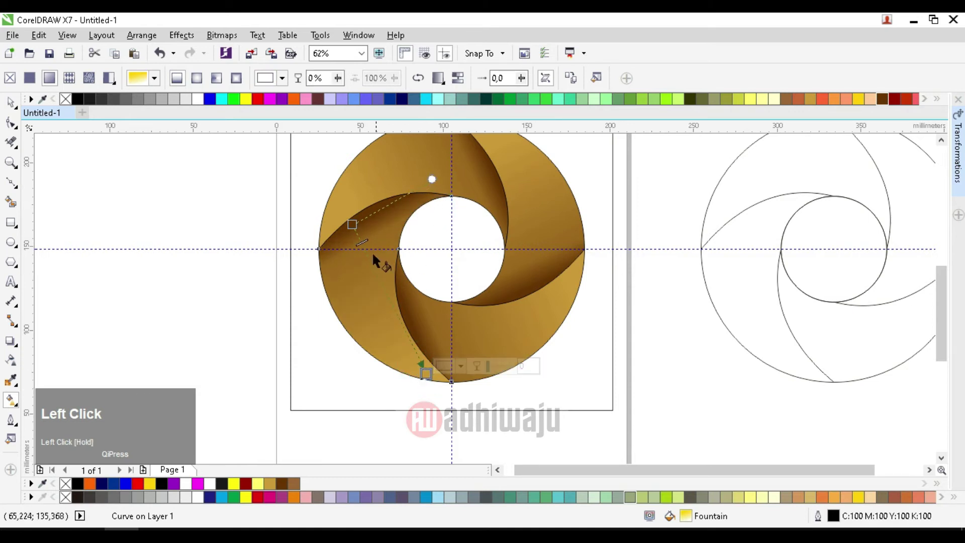
click(349, 224)
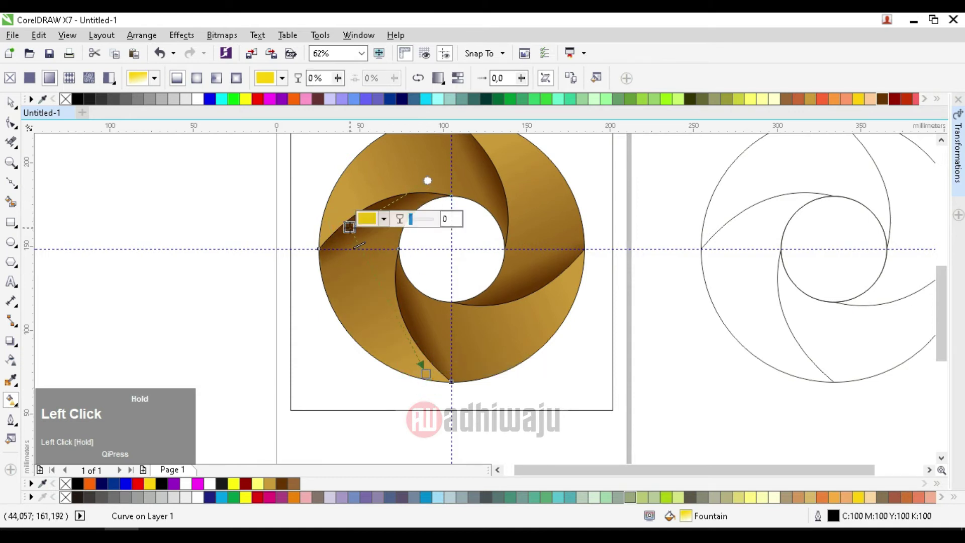
drag(428, 179, 433, 181)
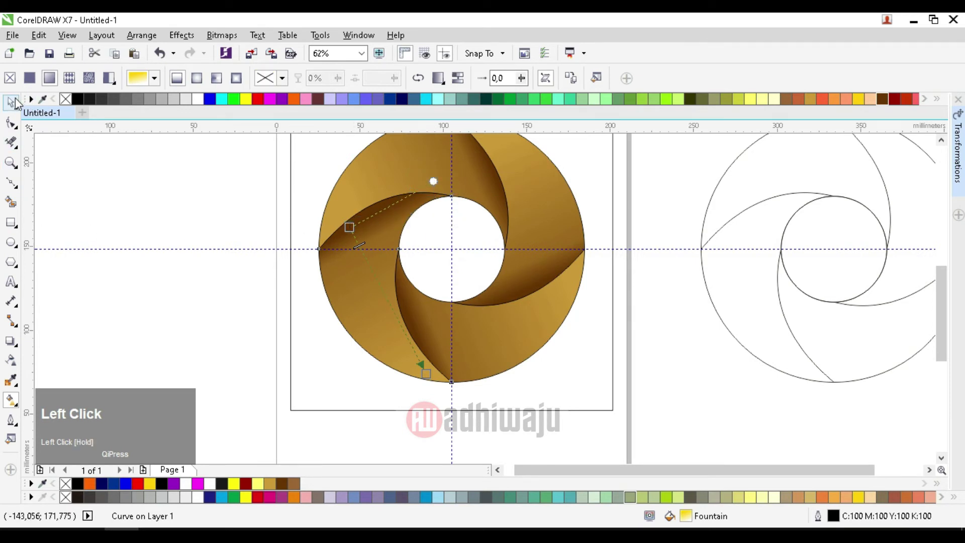
Step: Remove the outlines from all four gold segments
click(11, 102)
click(132, 209)
scroll(258, 237, up, 2)
scroll(271, 251, down, 4)
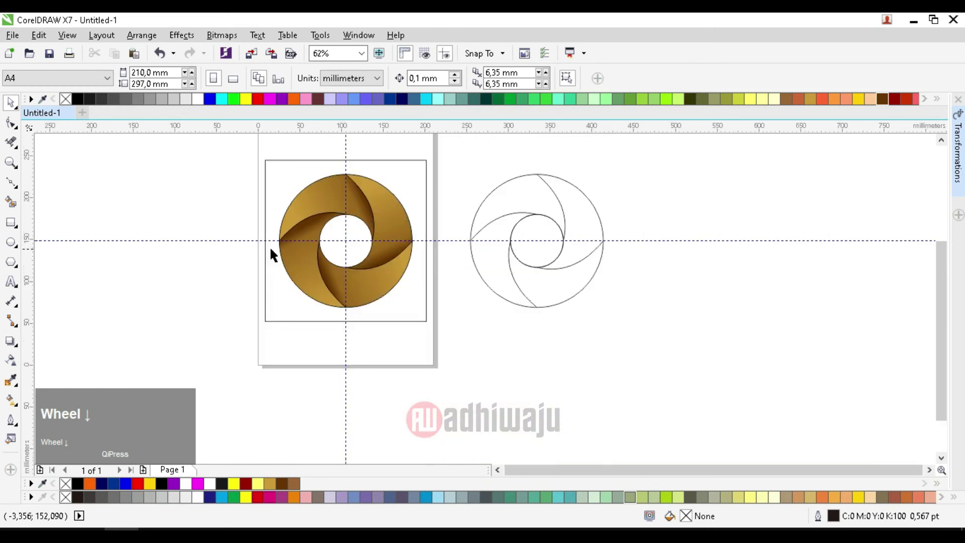
click(198, 170)
drag(358, 250, 388, 272)
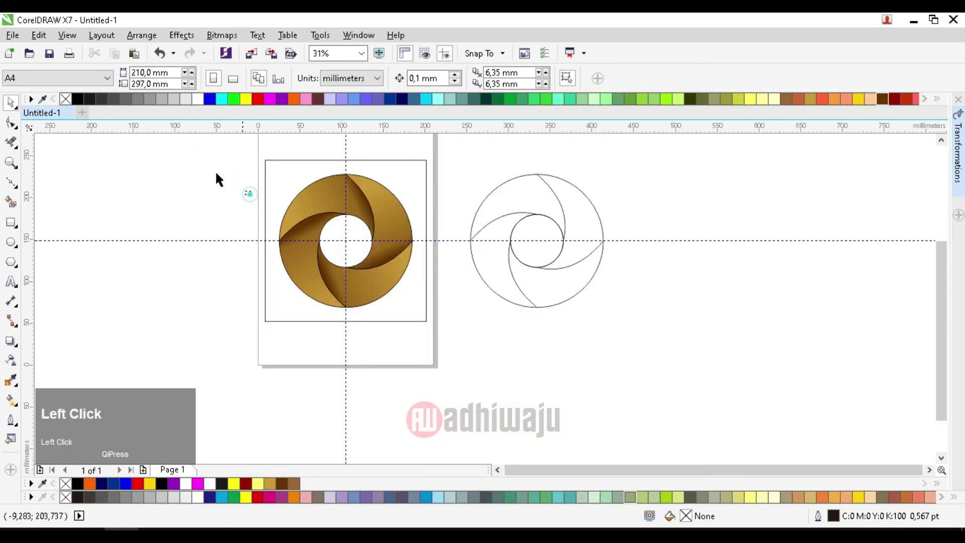
drag(188, 151, 421, 313)
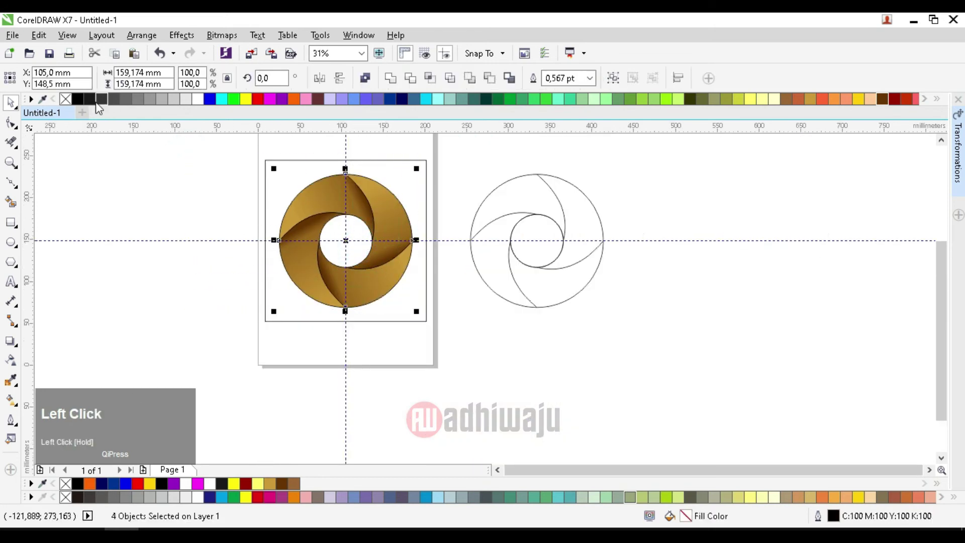
click(68, 101)
click(149, 203)
scroll(281, 215, up, 5)
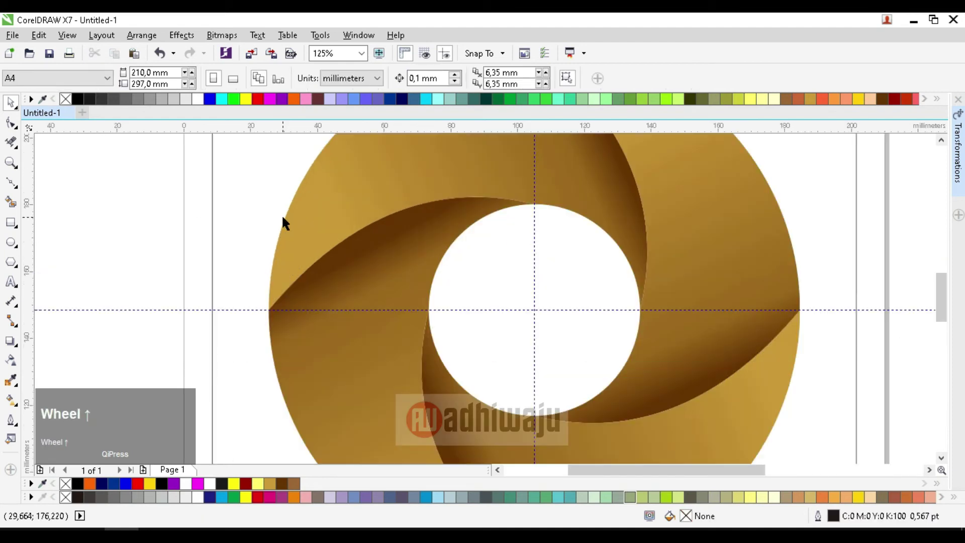
scroll(283, 223, down, 5)
click(149, 201)
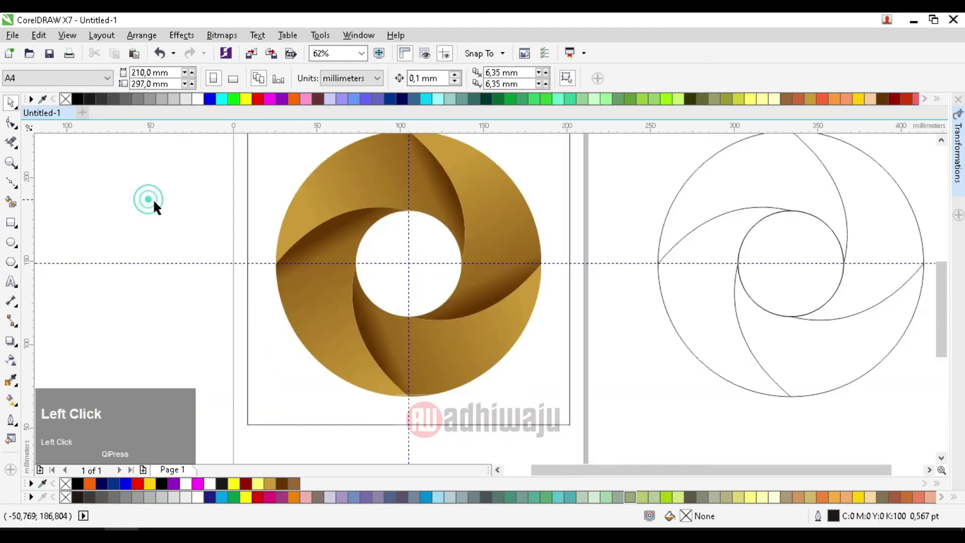
Step: Group the four gold segments into one object
scroll(171, 199, up, 3)
scroll(181, 204, up, 2)
scroll(201, 224, down, 4)
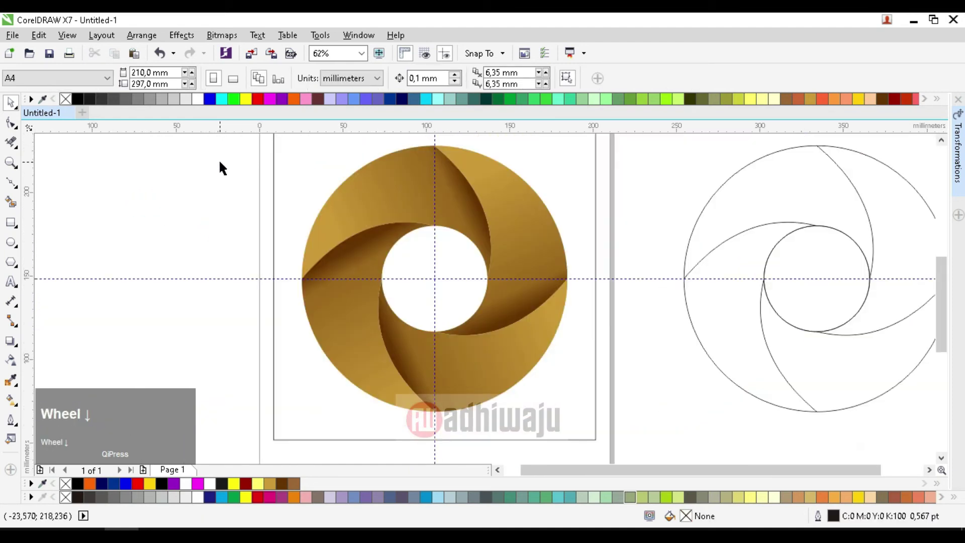
drag(573, 417, 191, 170)
key(ctrl+g)
Step: Unlock the square frame surrounding the gold swirl logo
scroll(306, 224, down, 2)
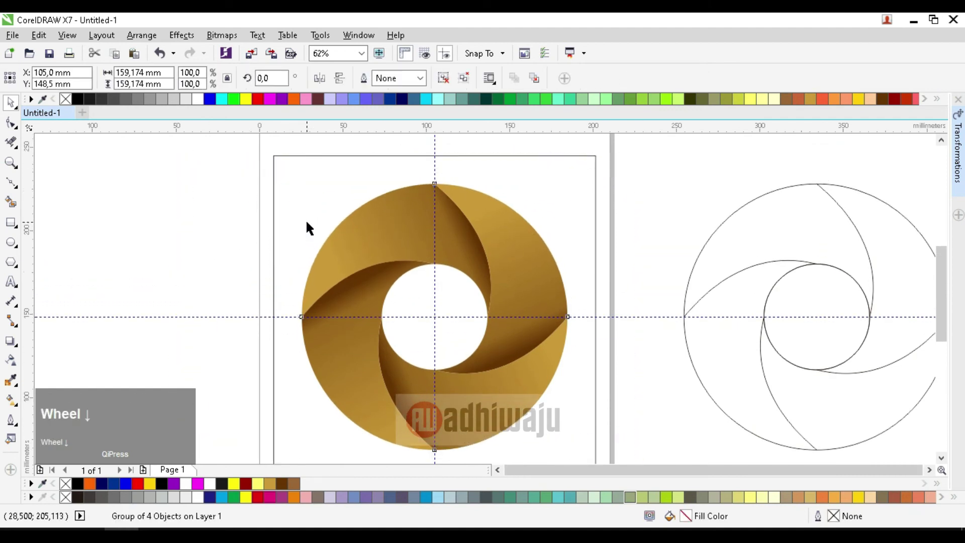
click(311, 211)
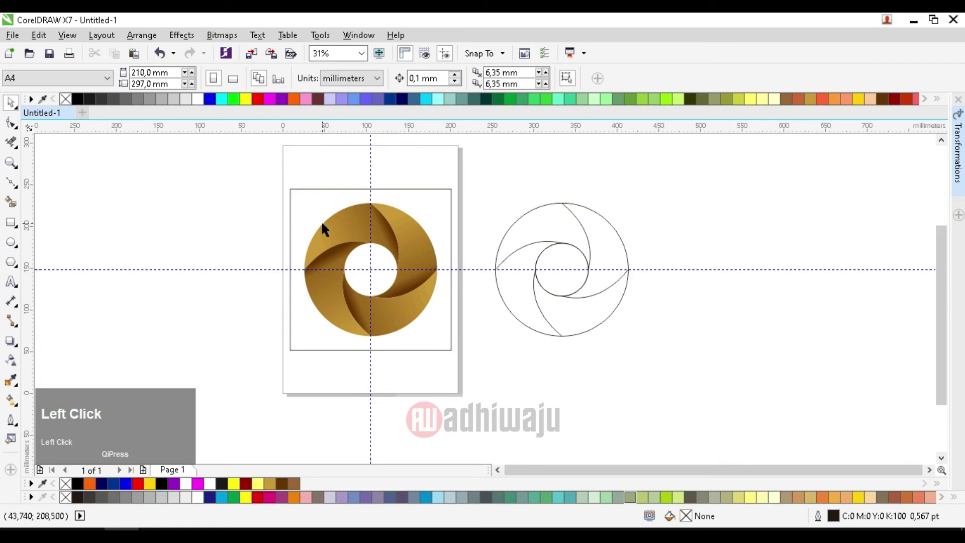
click(302, 203)
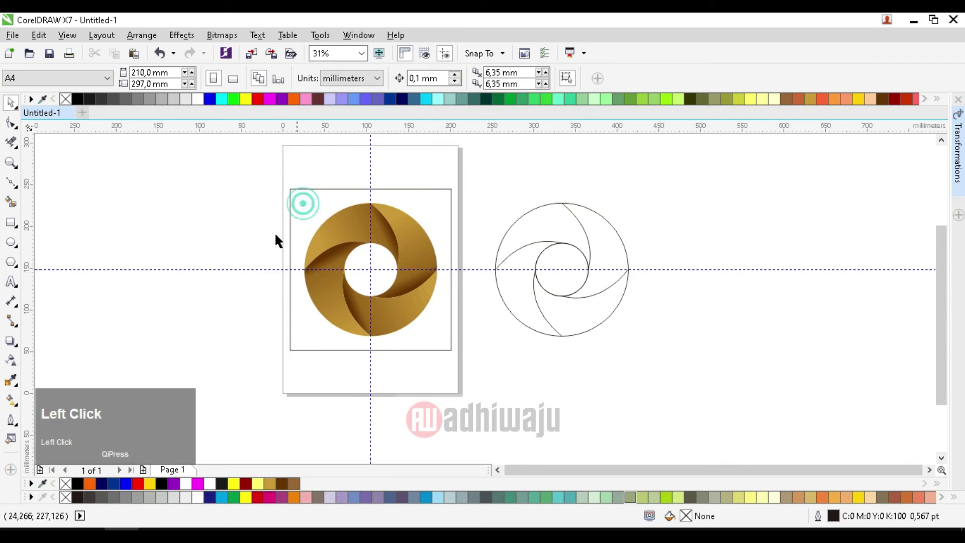
right_click(309, 206)
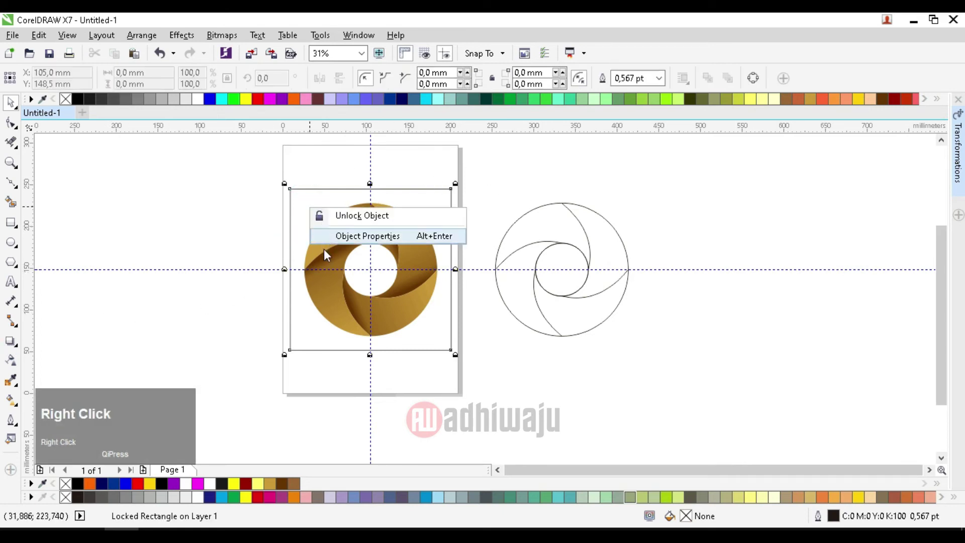
click(321, 220)
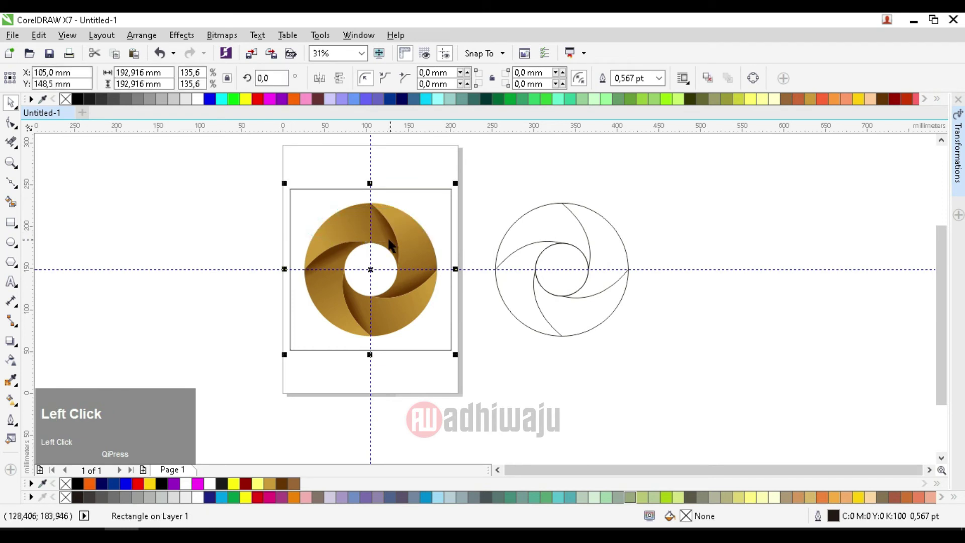
Step: Enlarge the frame about its centre to about 259 mm square and move the outlined swirl copy farther away from it
click(299, 200)
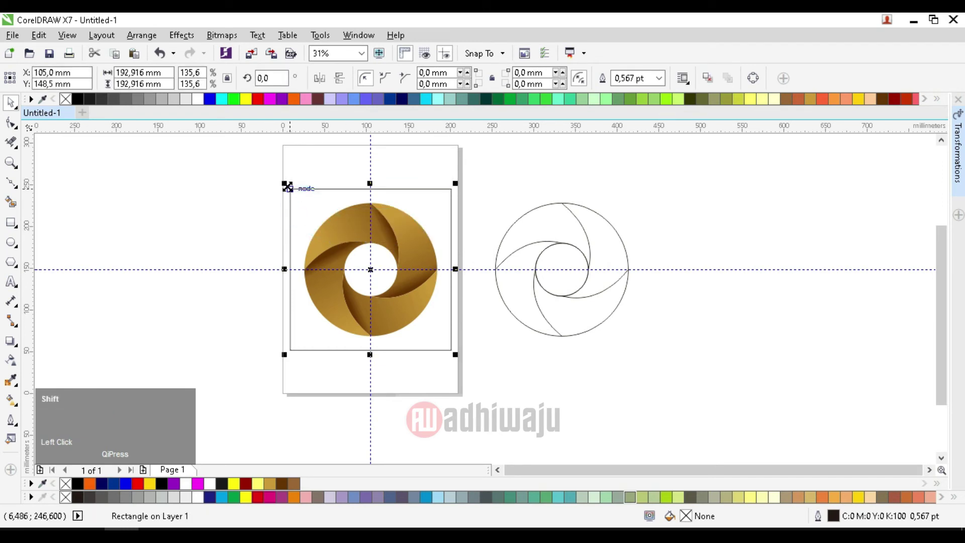
shift+click(285, 185)
drag(273, 176, 230, 158)
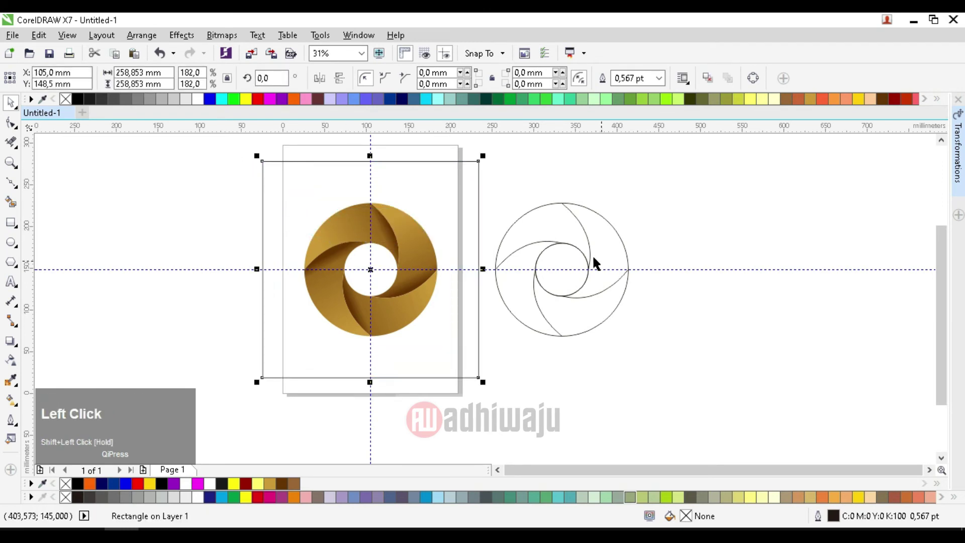
drag(583, 238, 694, 236)
Step: Apply an elliptical fountain fill to the frame, running from a white centre to black near the corners
click(262, 204)
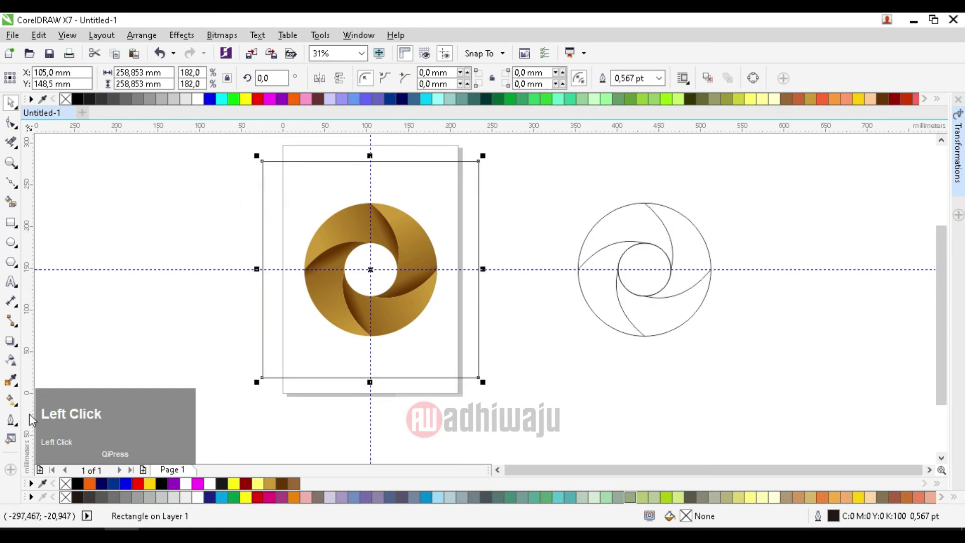
click(17, 400)
drag(271, 357, 469, 165)
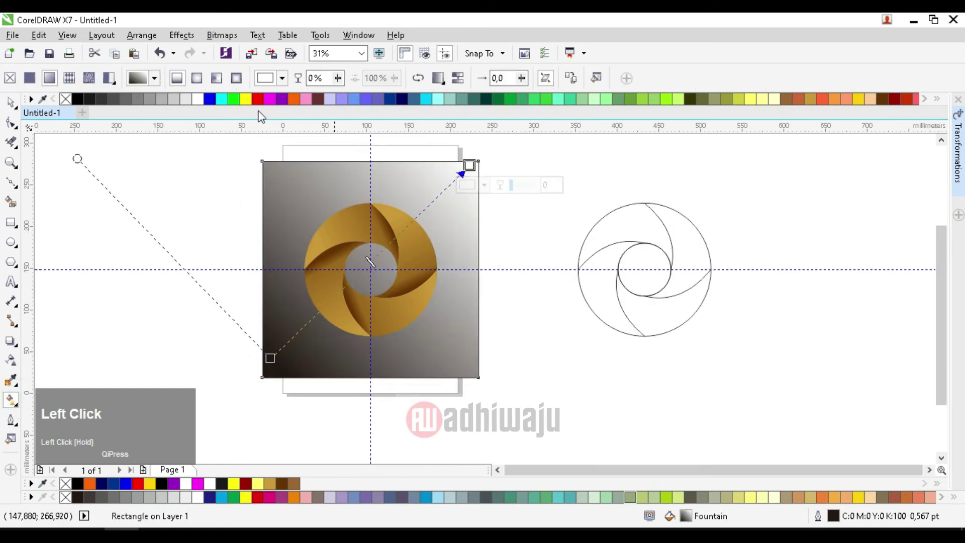
click(196, 79)
drag(469, 164, 466, 169)
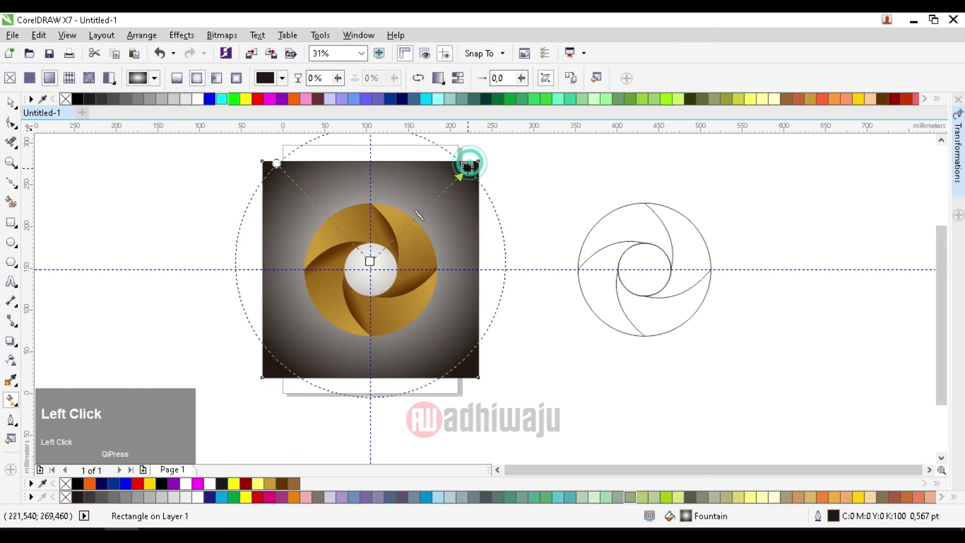
Step: Try yellow-green for the outer colour of the frame's fountain fill and Light Yellow for its centre
click(369, 260)
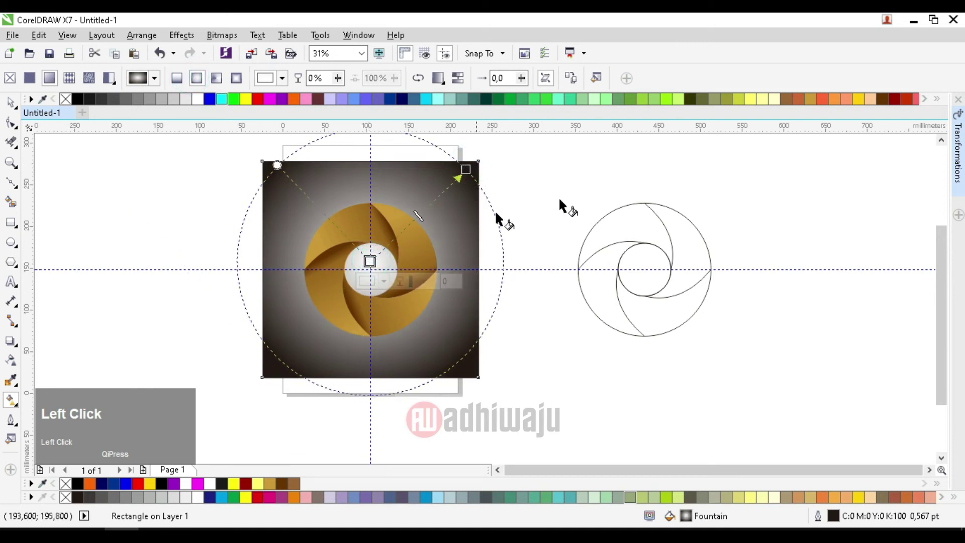
click(466, 169)
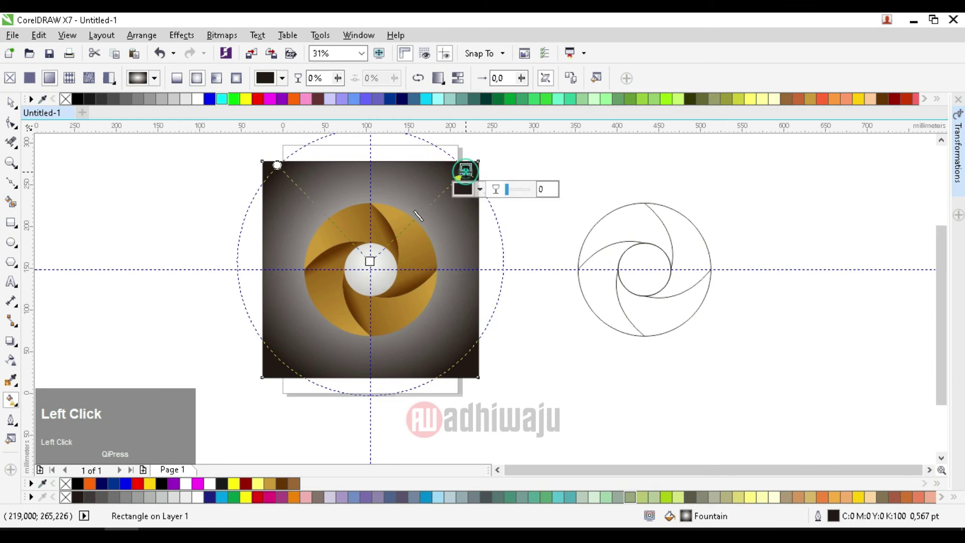
click(746, 101)
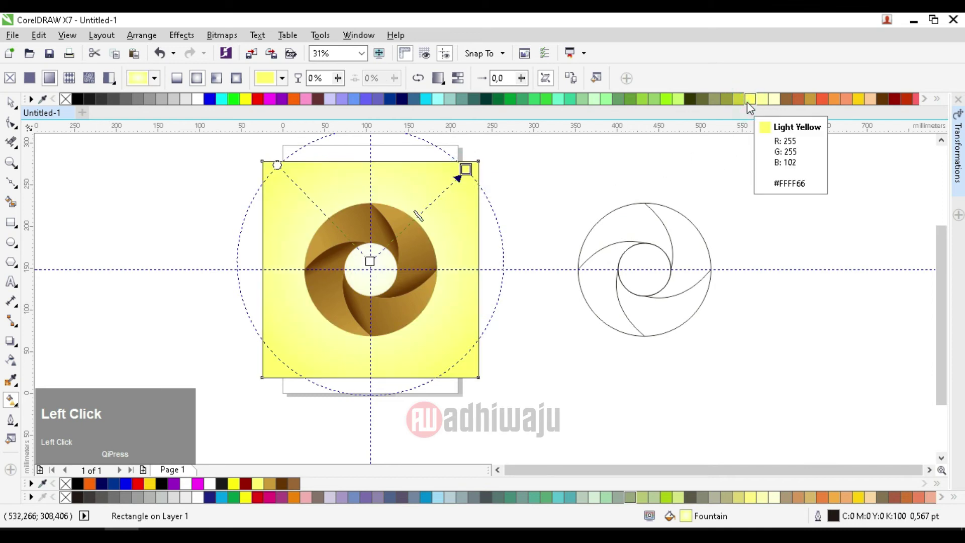
click(739, 100)
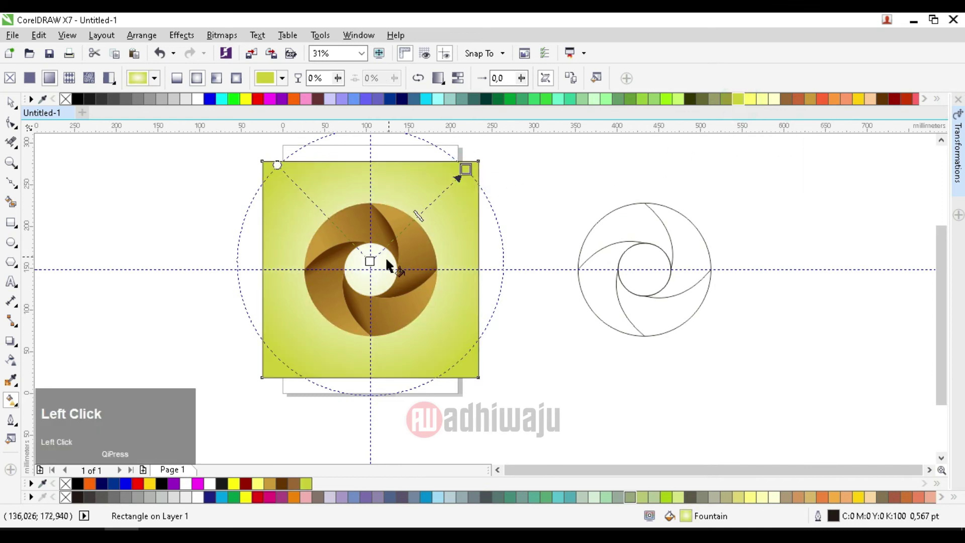
click(370, 261)
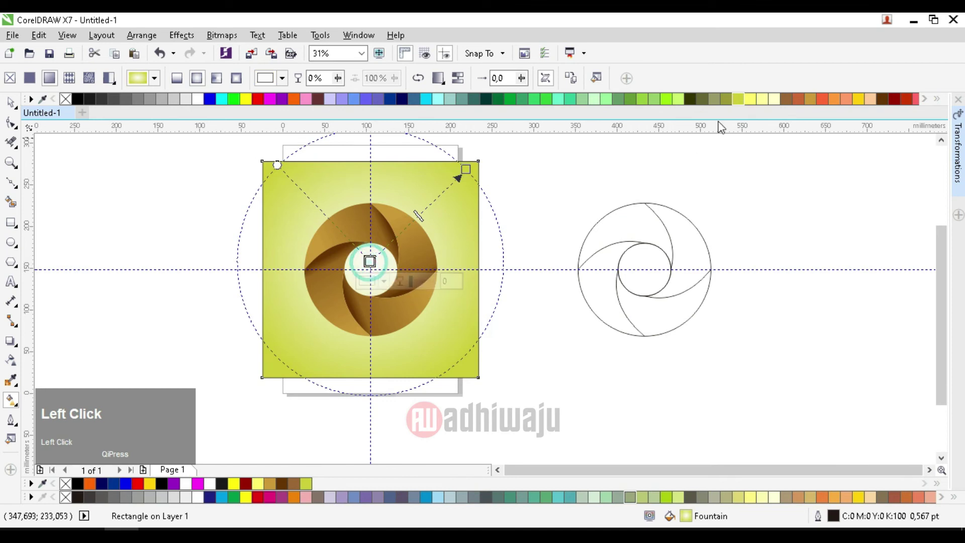
click(749, 102)
Step: Centre the frame's fountain fill on the guideline intersection, set its outer colour to black and adjust its radius
drag(369, 261, 369, 269)
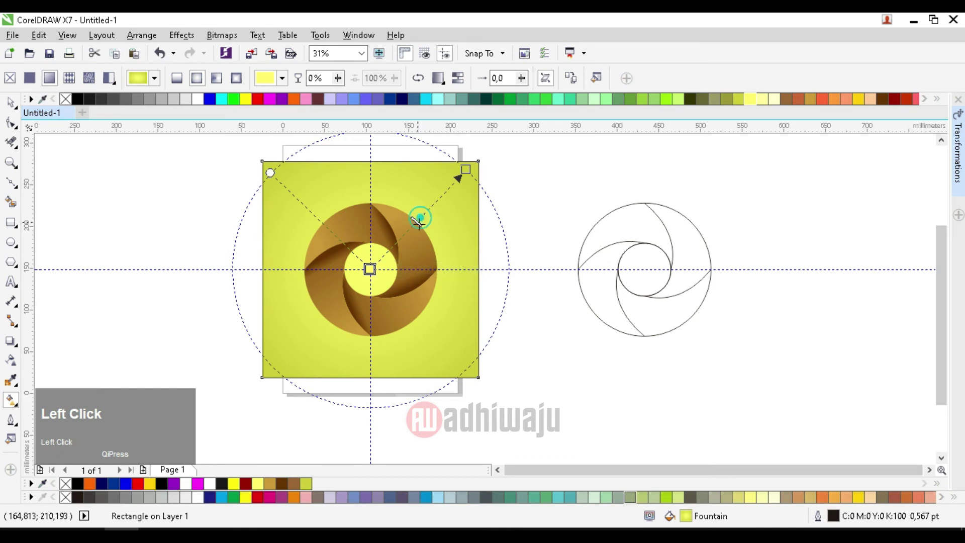
drag(466, 169, 471, 166)
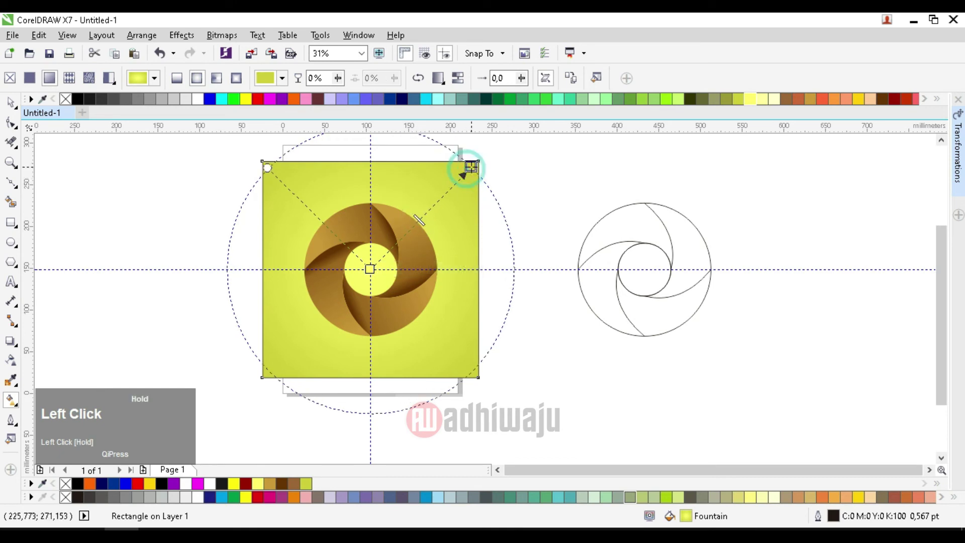
click(79, 99)
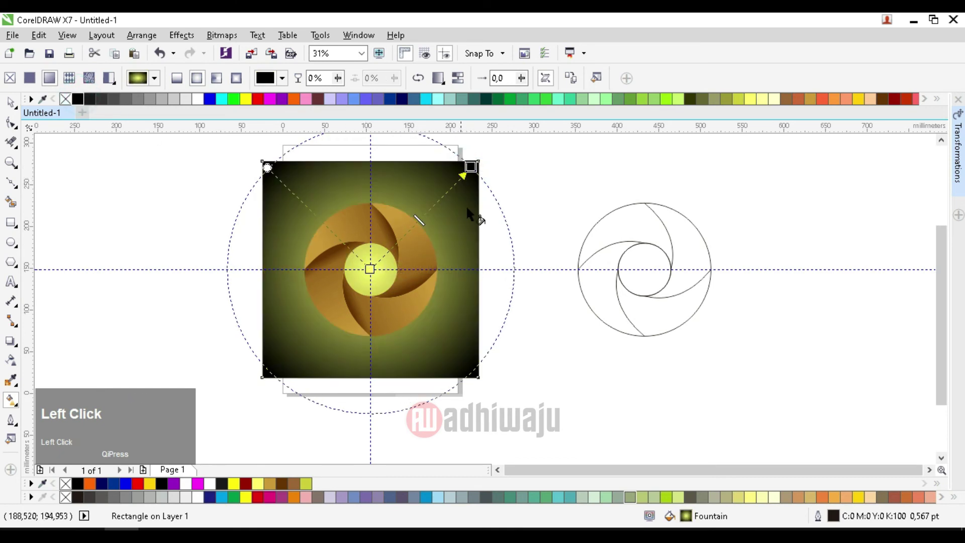
drag(471, 166, 452, 186)
Step: Try gold and brown, settle on near-black grey for the fill's centre, extend it almost to the frame's corners, and deselect the frame
click(370, 269)
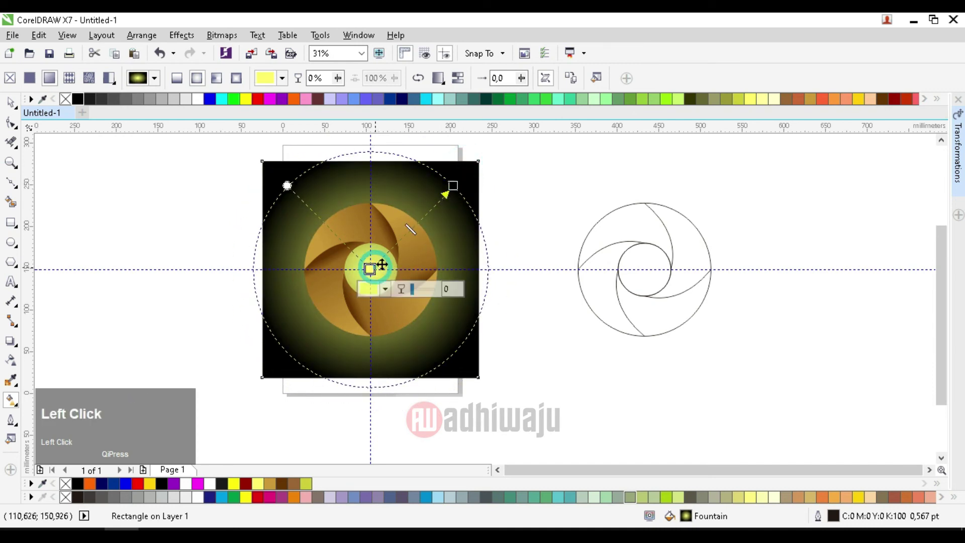
click(810, 99)
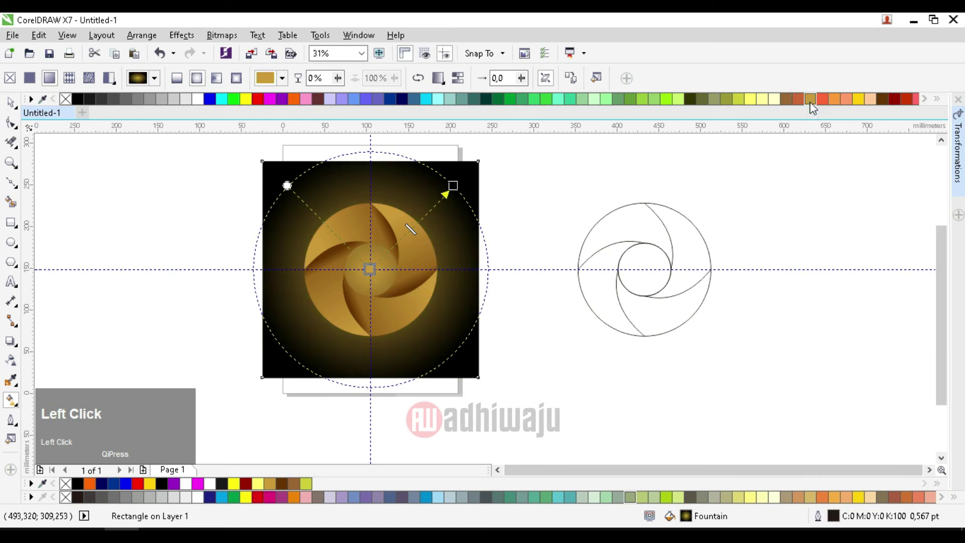
click(883, 99)
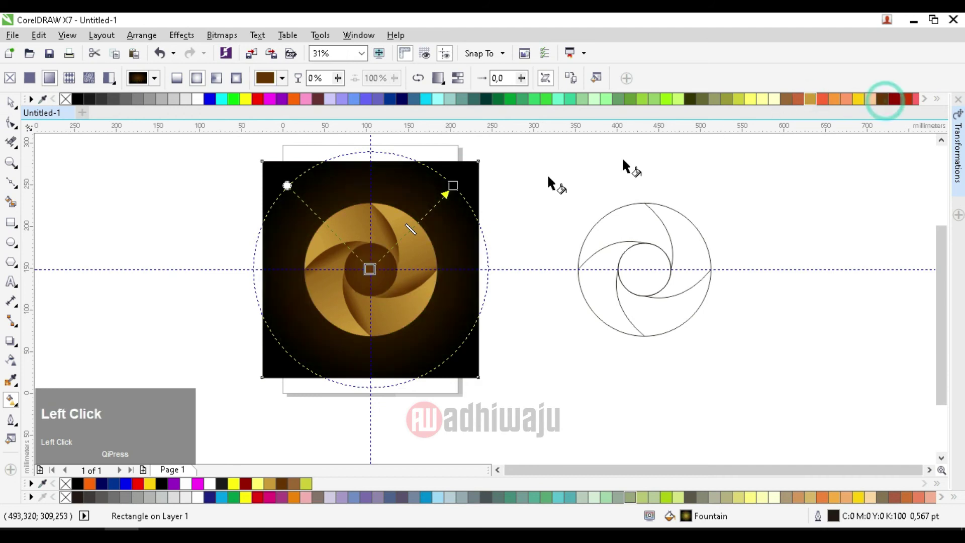
click(87, 99)
drag(453, 185, 470, 168)
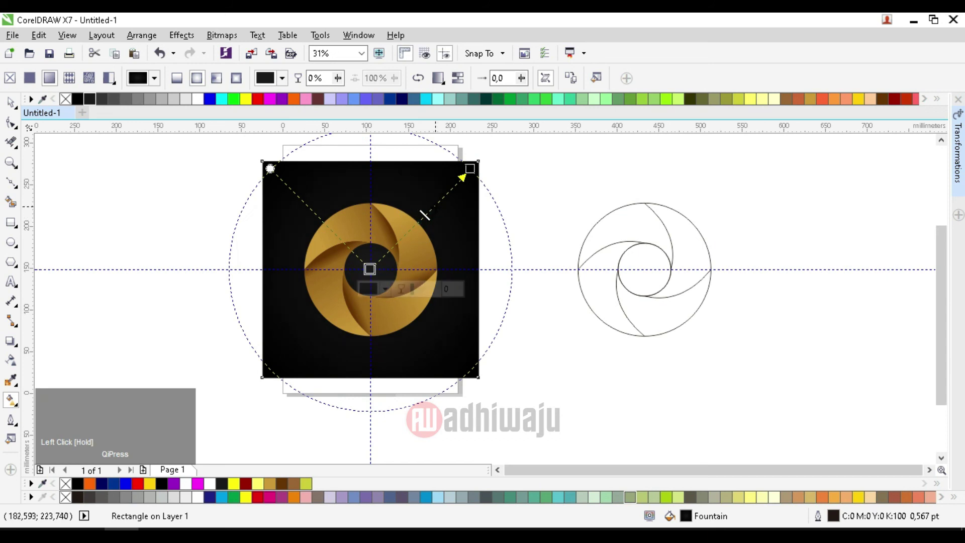
click(11, 102)
click(134, 288)
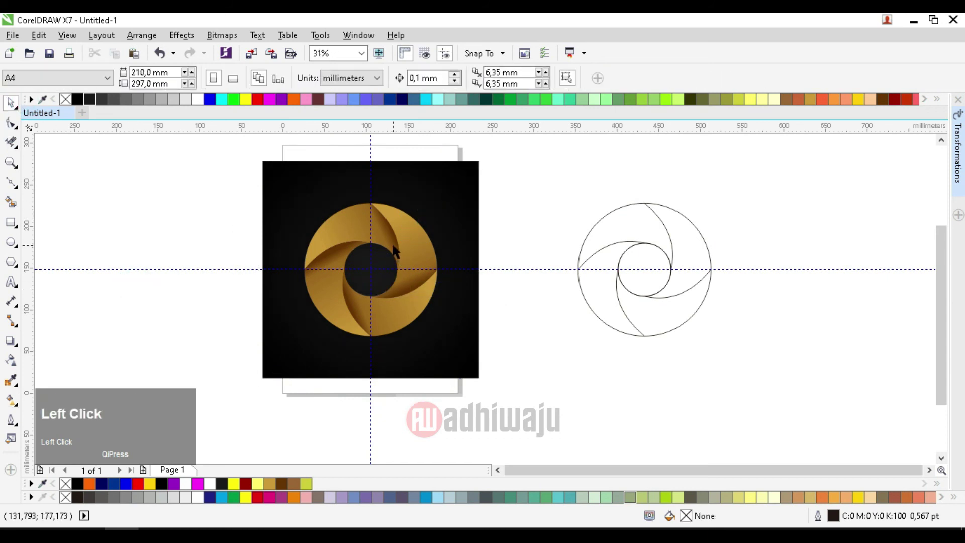
Step: Apply the Small Glow drop shadow preset to the gold swirl group
scroll(394, 251, up, 2)
click(401, 222)
click(11, 341)
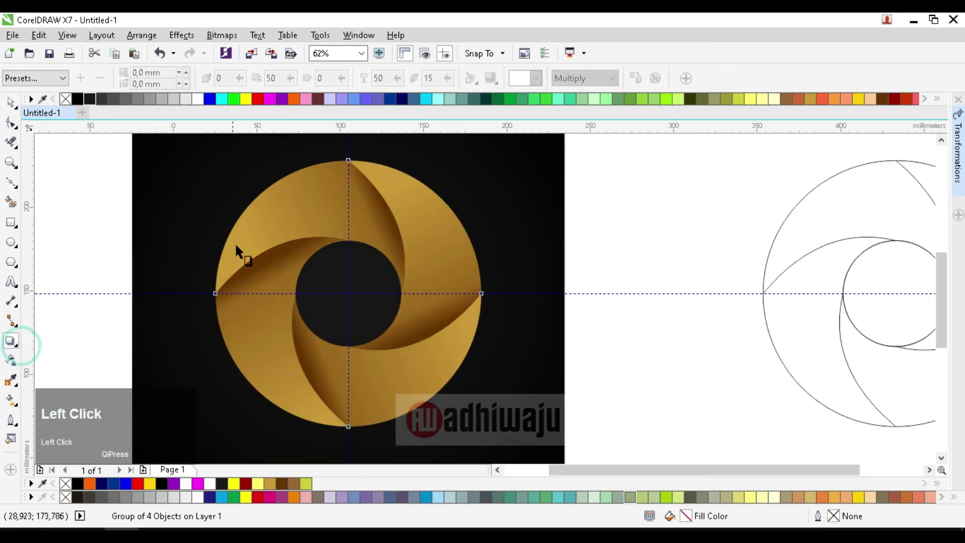
click(40, 78)
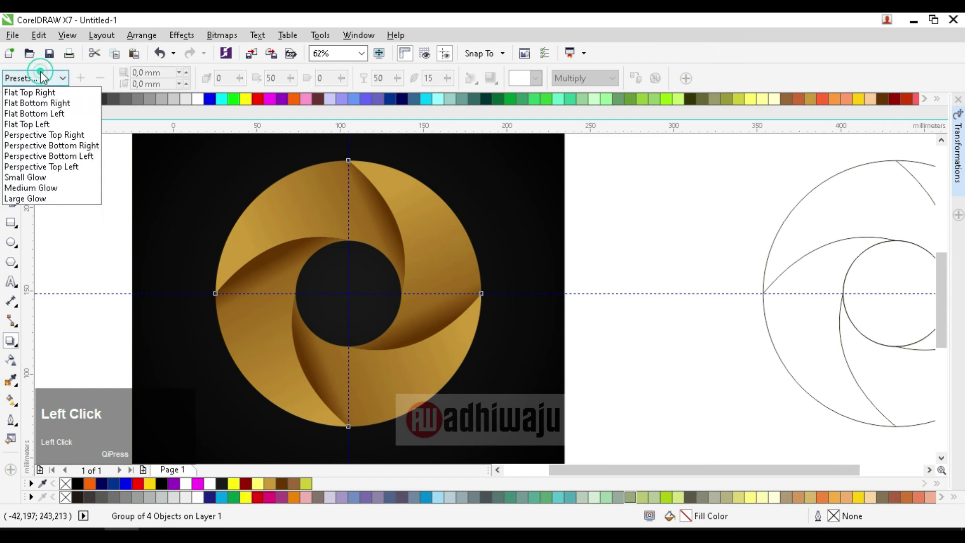
click(30, 177)
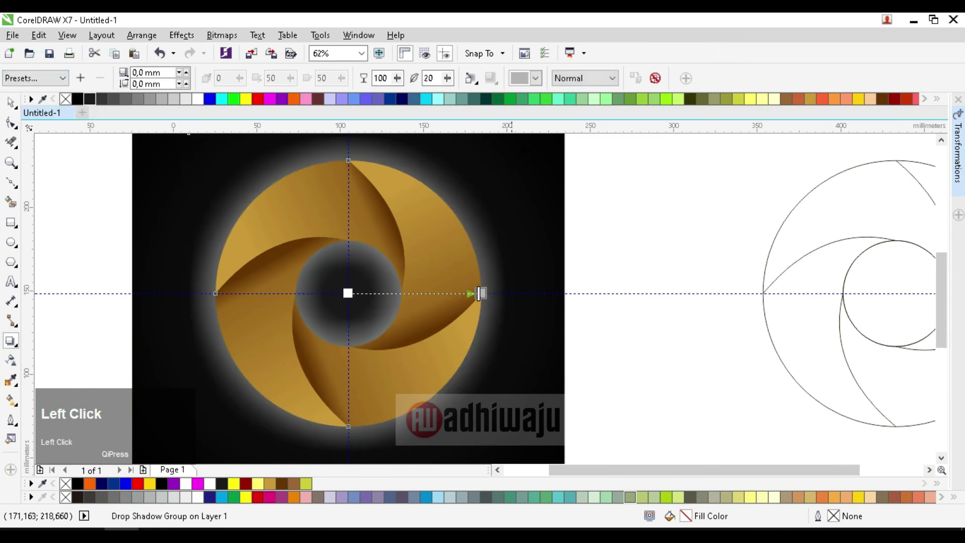
Step: Set the glow's colour to white and its feathering to 10
click(535, 79)
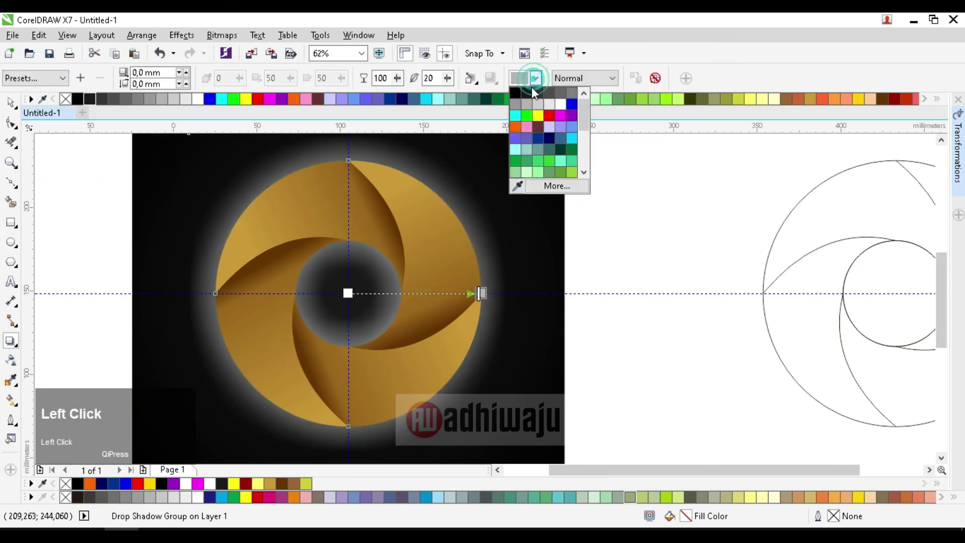
click(562, 107)
drag(436, 79, 414, 82)
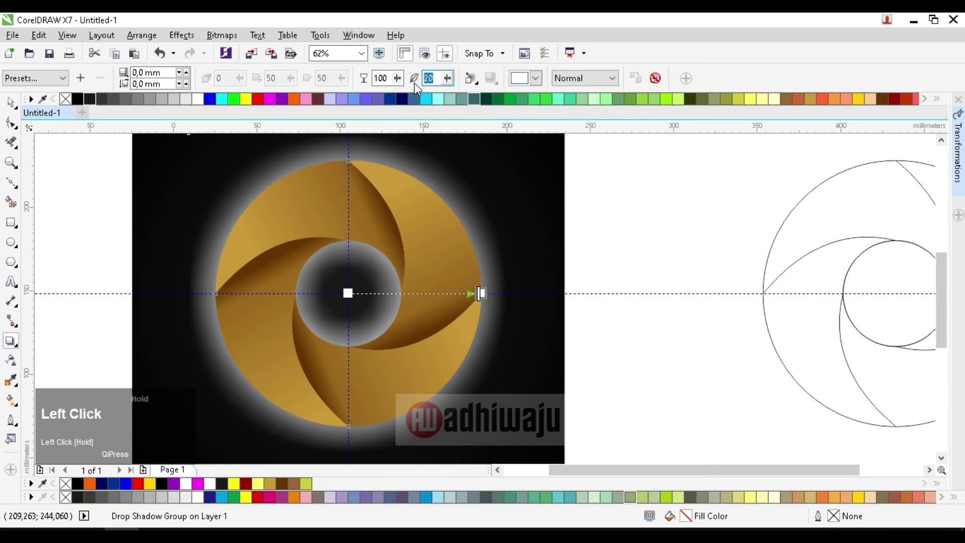
text(10)
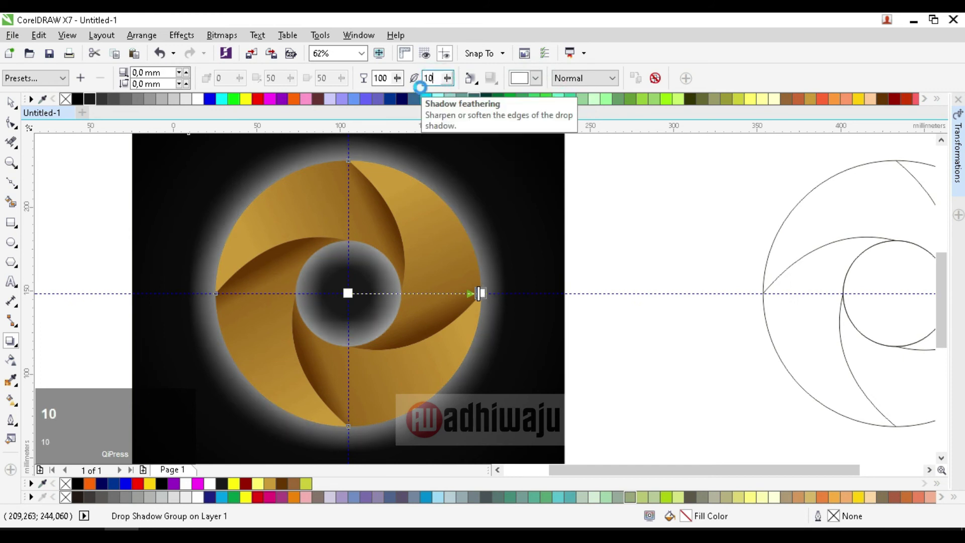
key(Return)
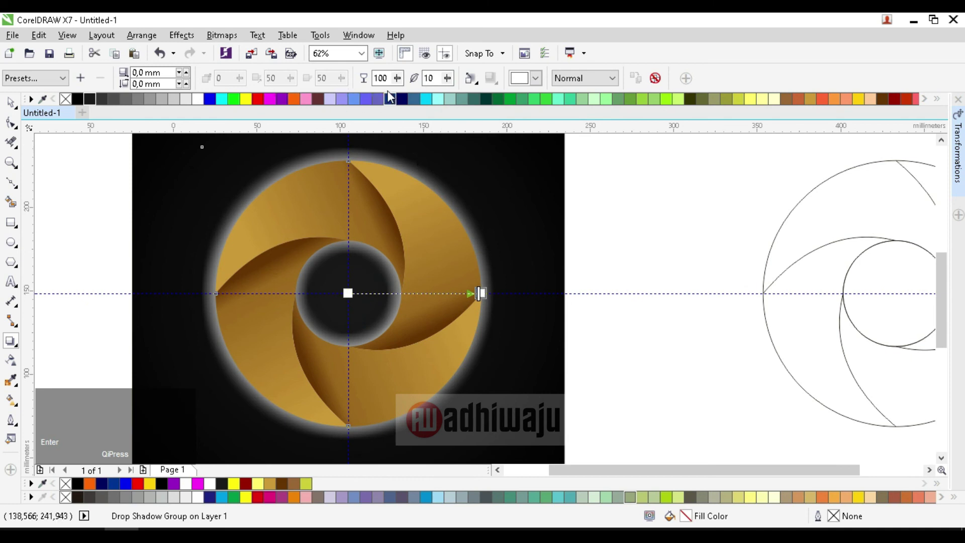
Step: Reduce the glow's feathering to 5
drag(434, 79, 425, 83)
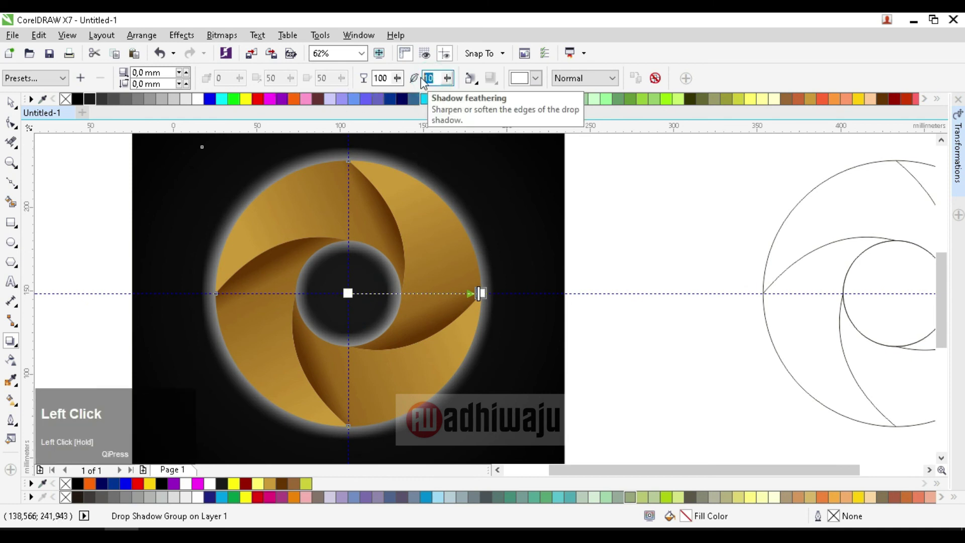
text(5)
key(Return)
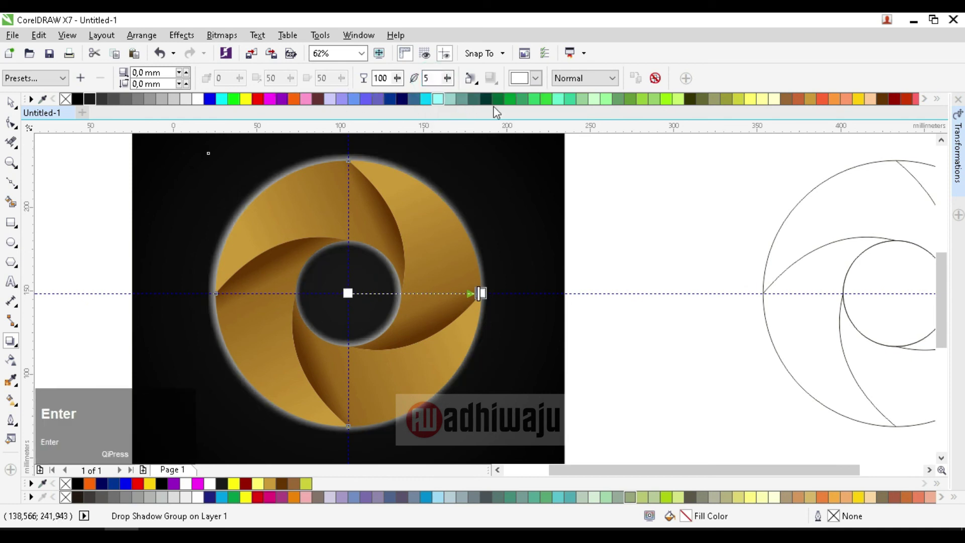
Step: Try near-black, dark grey and brown as the glow's colour, and settle on gold
click(536, 80)
drag(584, 121, 584, 111)
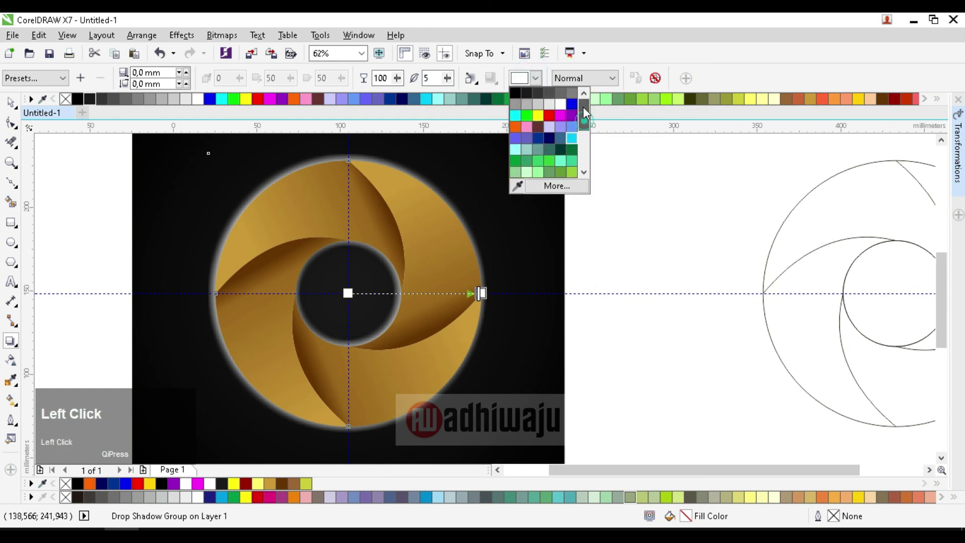
click(527, 94)
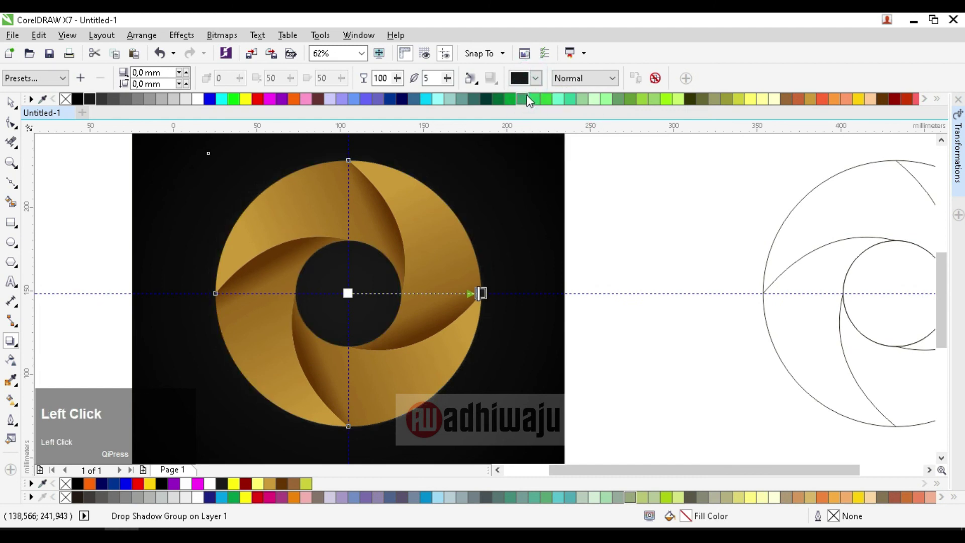
click(535, 79)
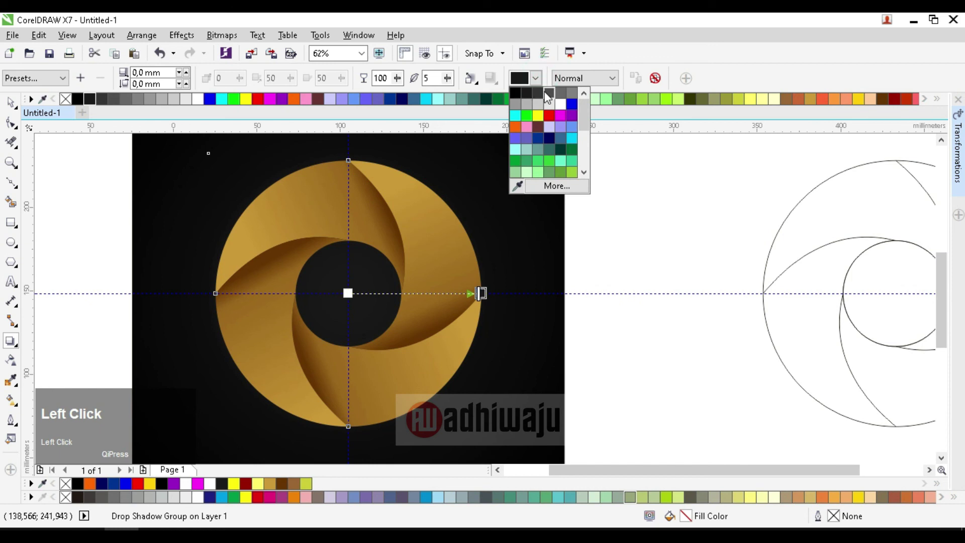
click(548, 94)
click(537, 80)
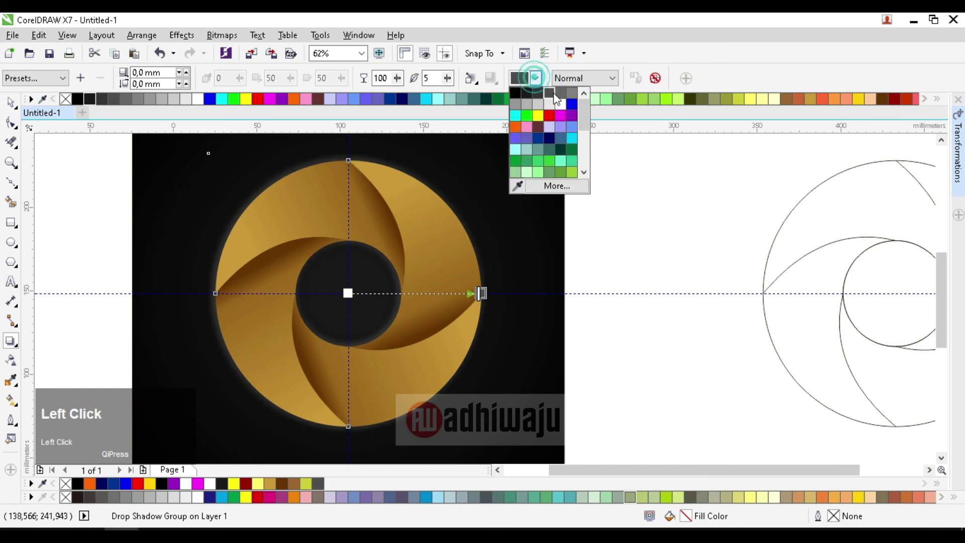
drag(584, 119, 585, 161)
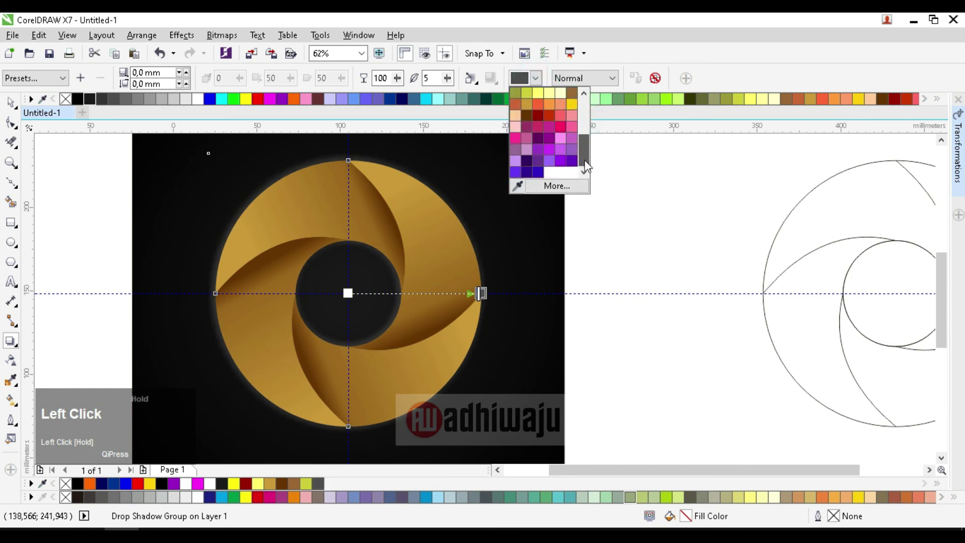
click(573, 97)
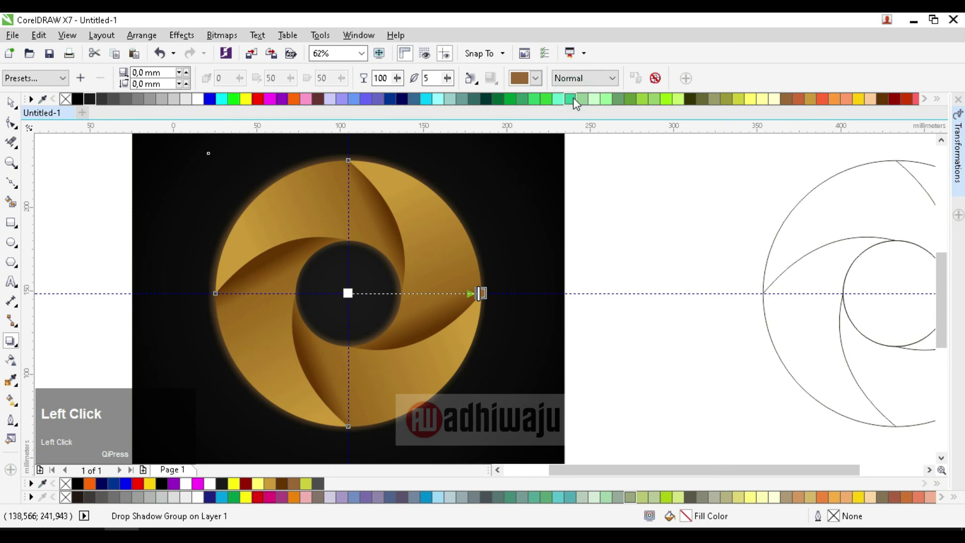
click(536, 78)
click(526, 104)
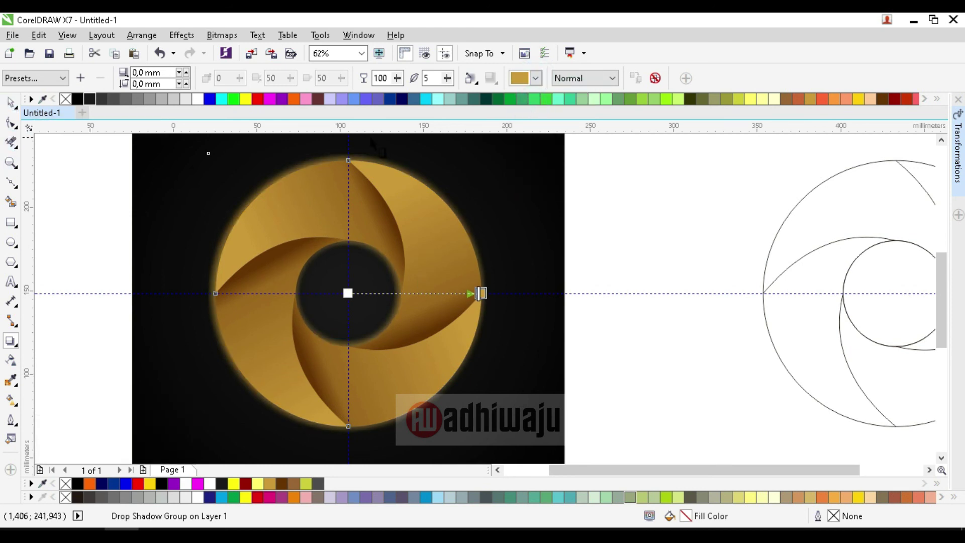
Step: Set the glow's feathering direction to Middle and its feathering to 3
click(470, 78)
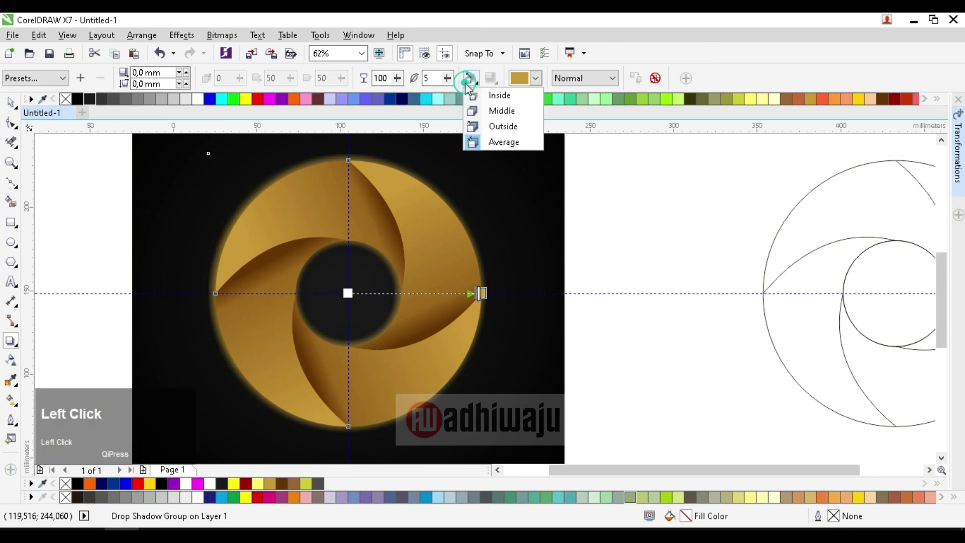
click(476, 108)
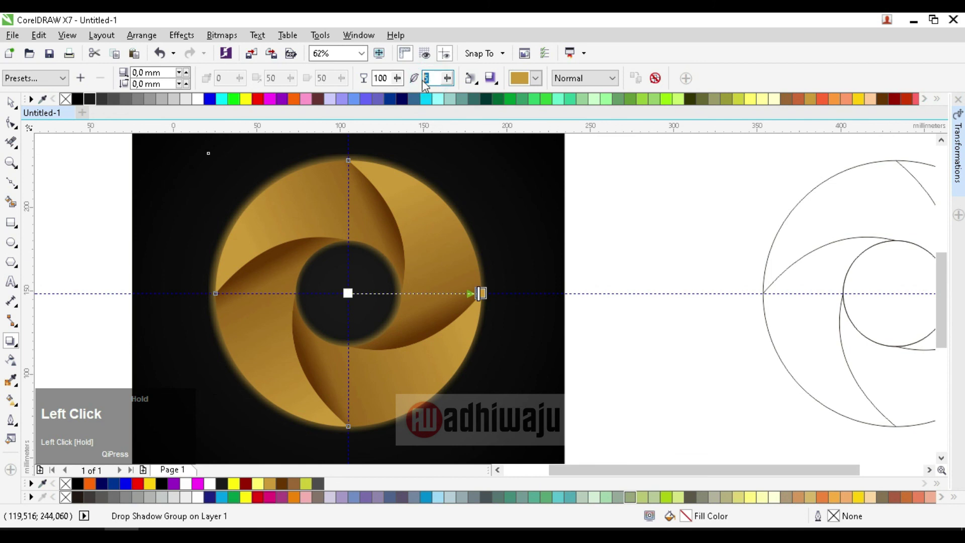
text(3)
key(Return)
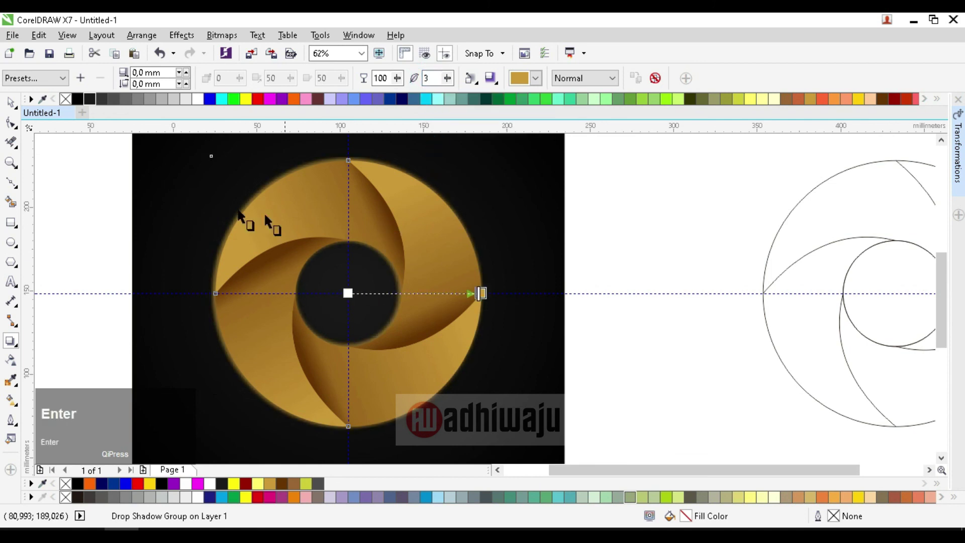
Step: Deselect the swirl group and examine its gold glow against the dark background, up close and in full-screen preview
click(11, 102)
click(70, 209)
scroll(289, 240, down, 3)
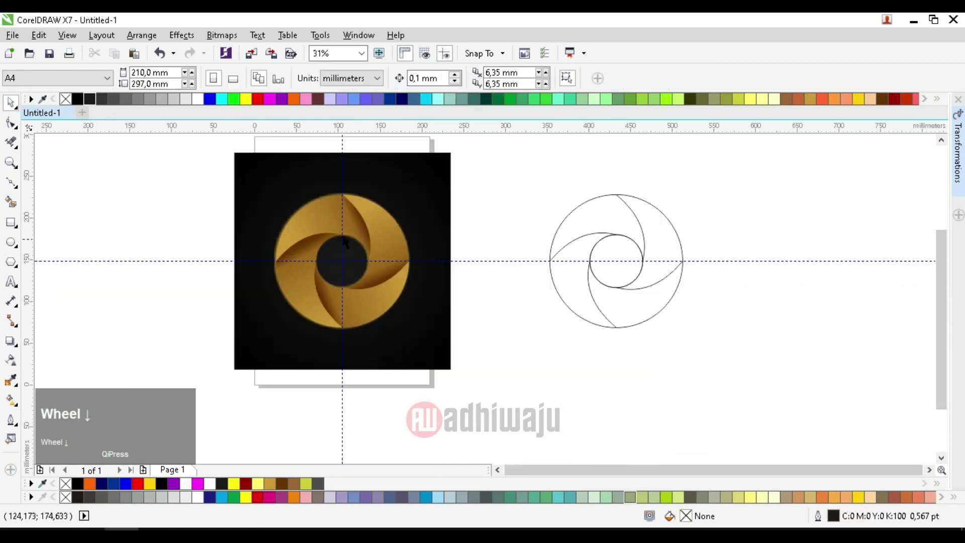
scroll(333, 209, up, 3)
click(11, 162)
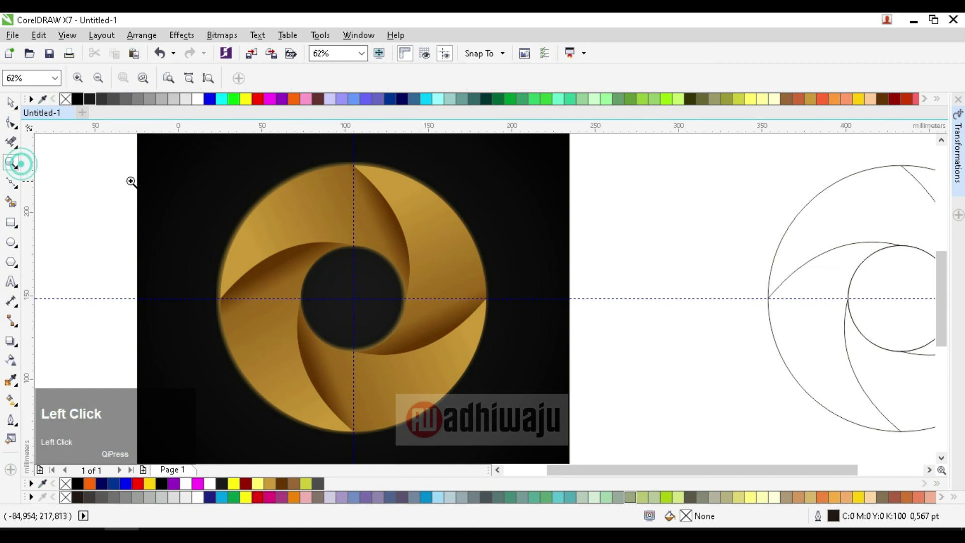
drag(132, 157, 529, 440)
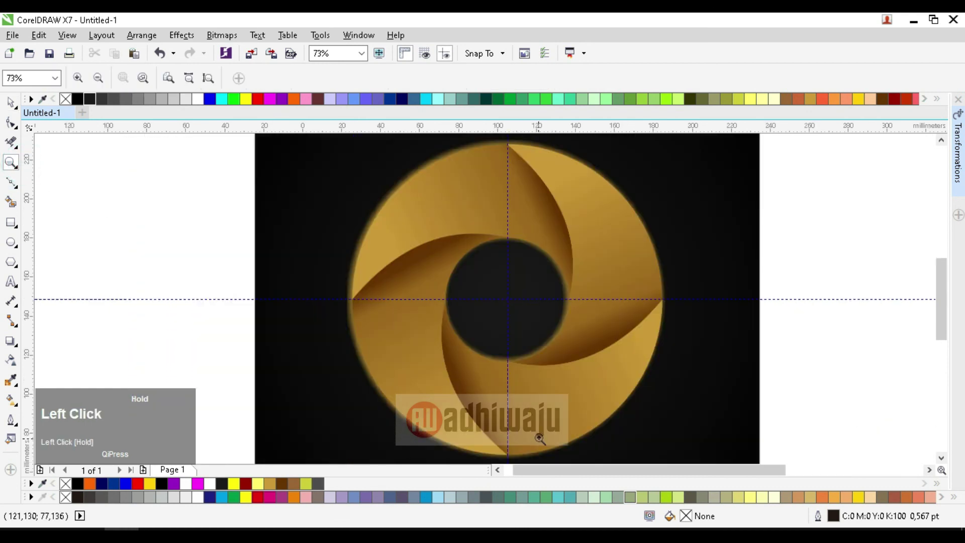
key(F9)
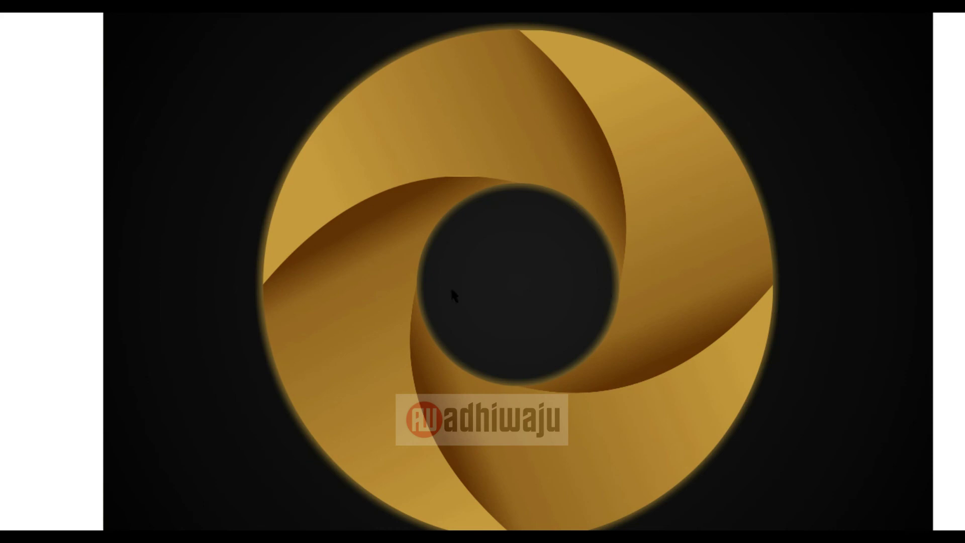
click(397, 286)
scroll(396, 285, down, 2)
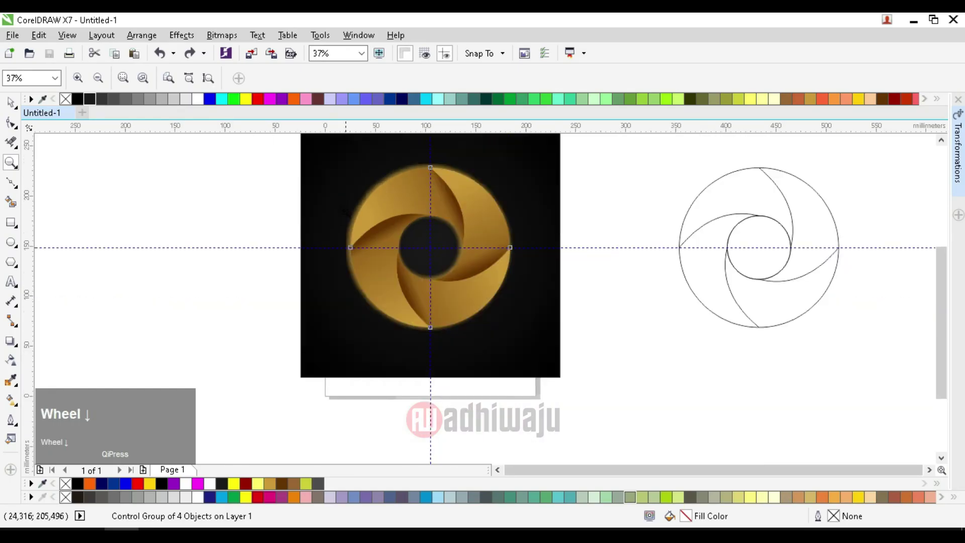